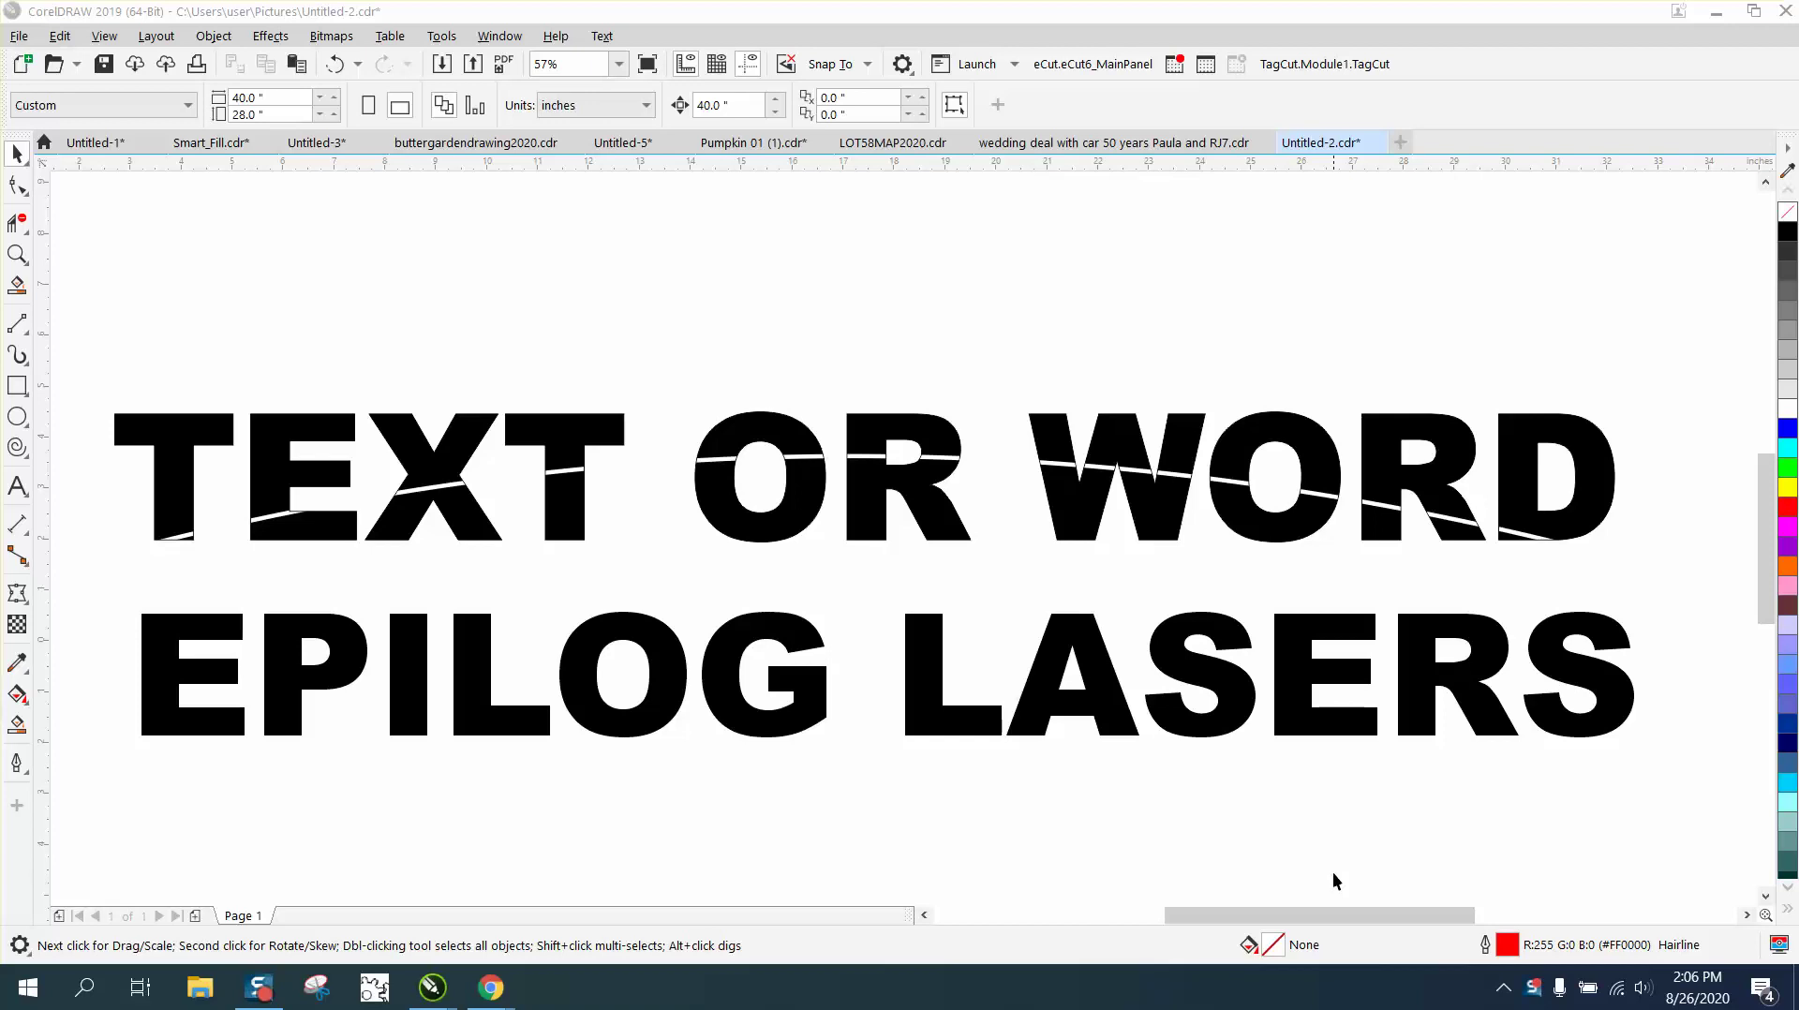
Step: Delete the 'TEXT OR WORD' line along with its leftover pieces
click(17, 253)
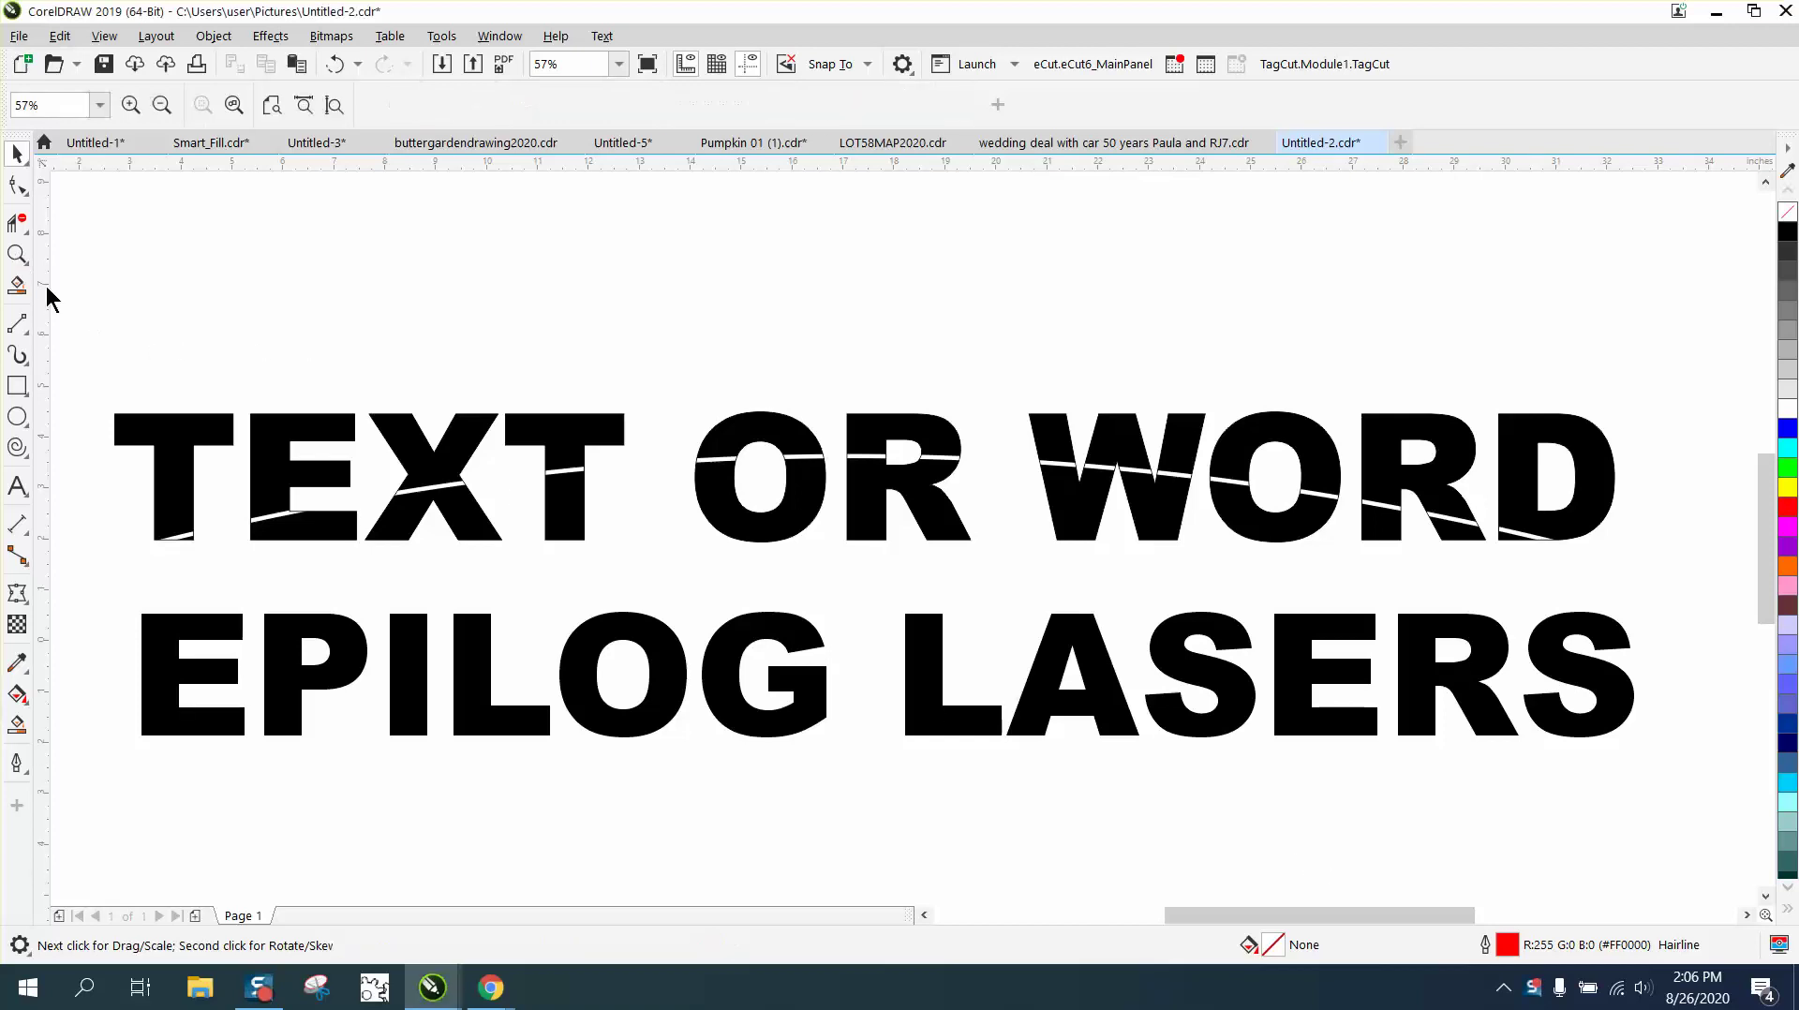
drag(67, 373, 1616, 661)
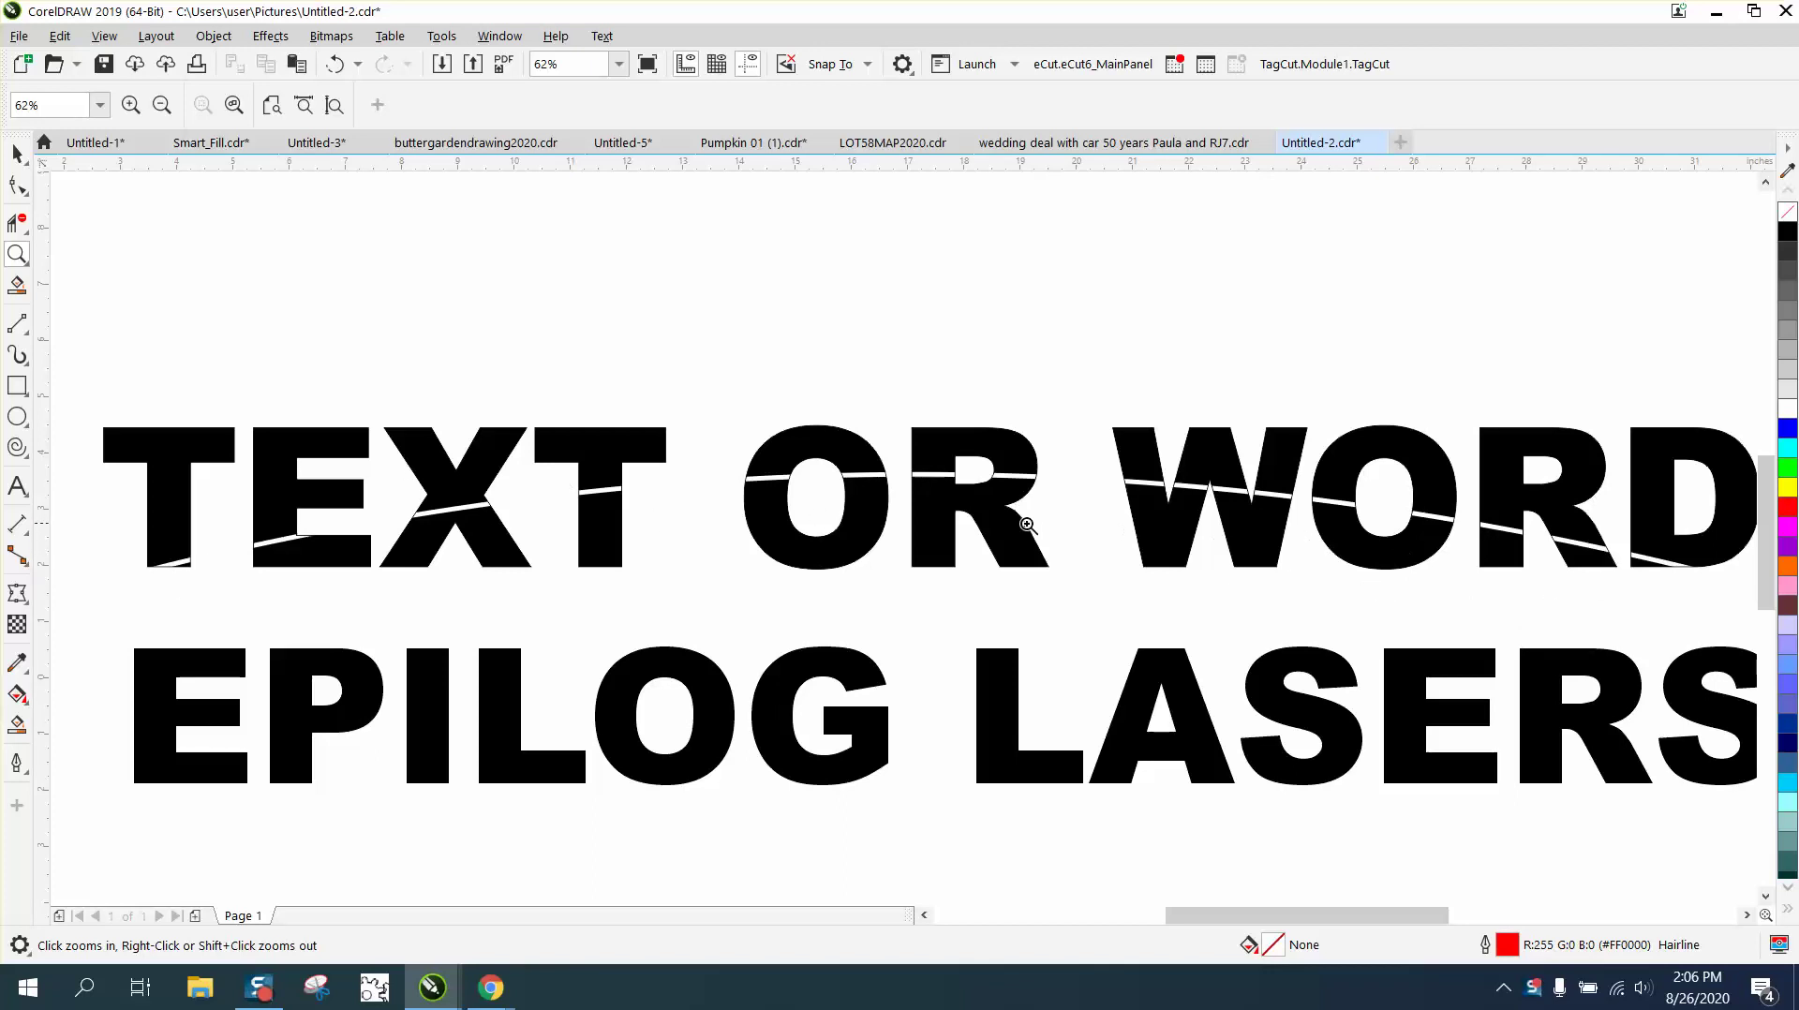
right_click(445, 477)
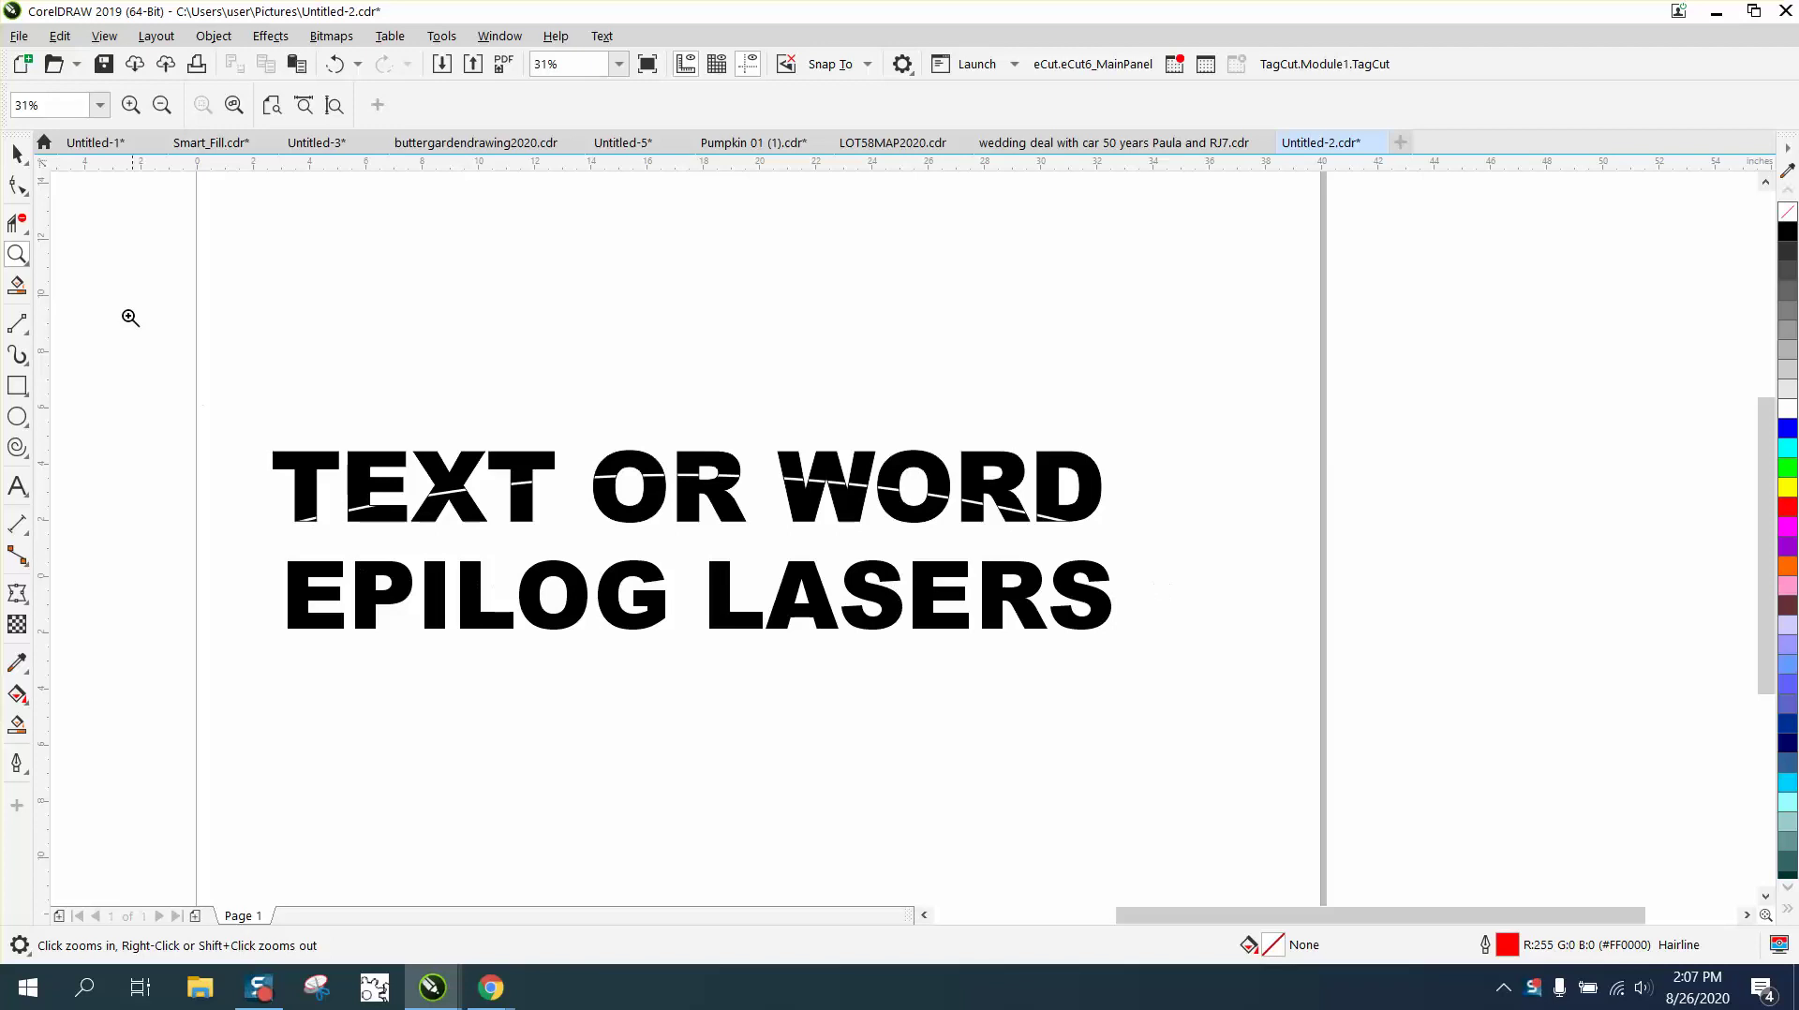
click(16, 155)
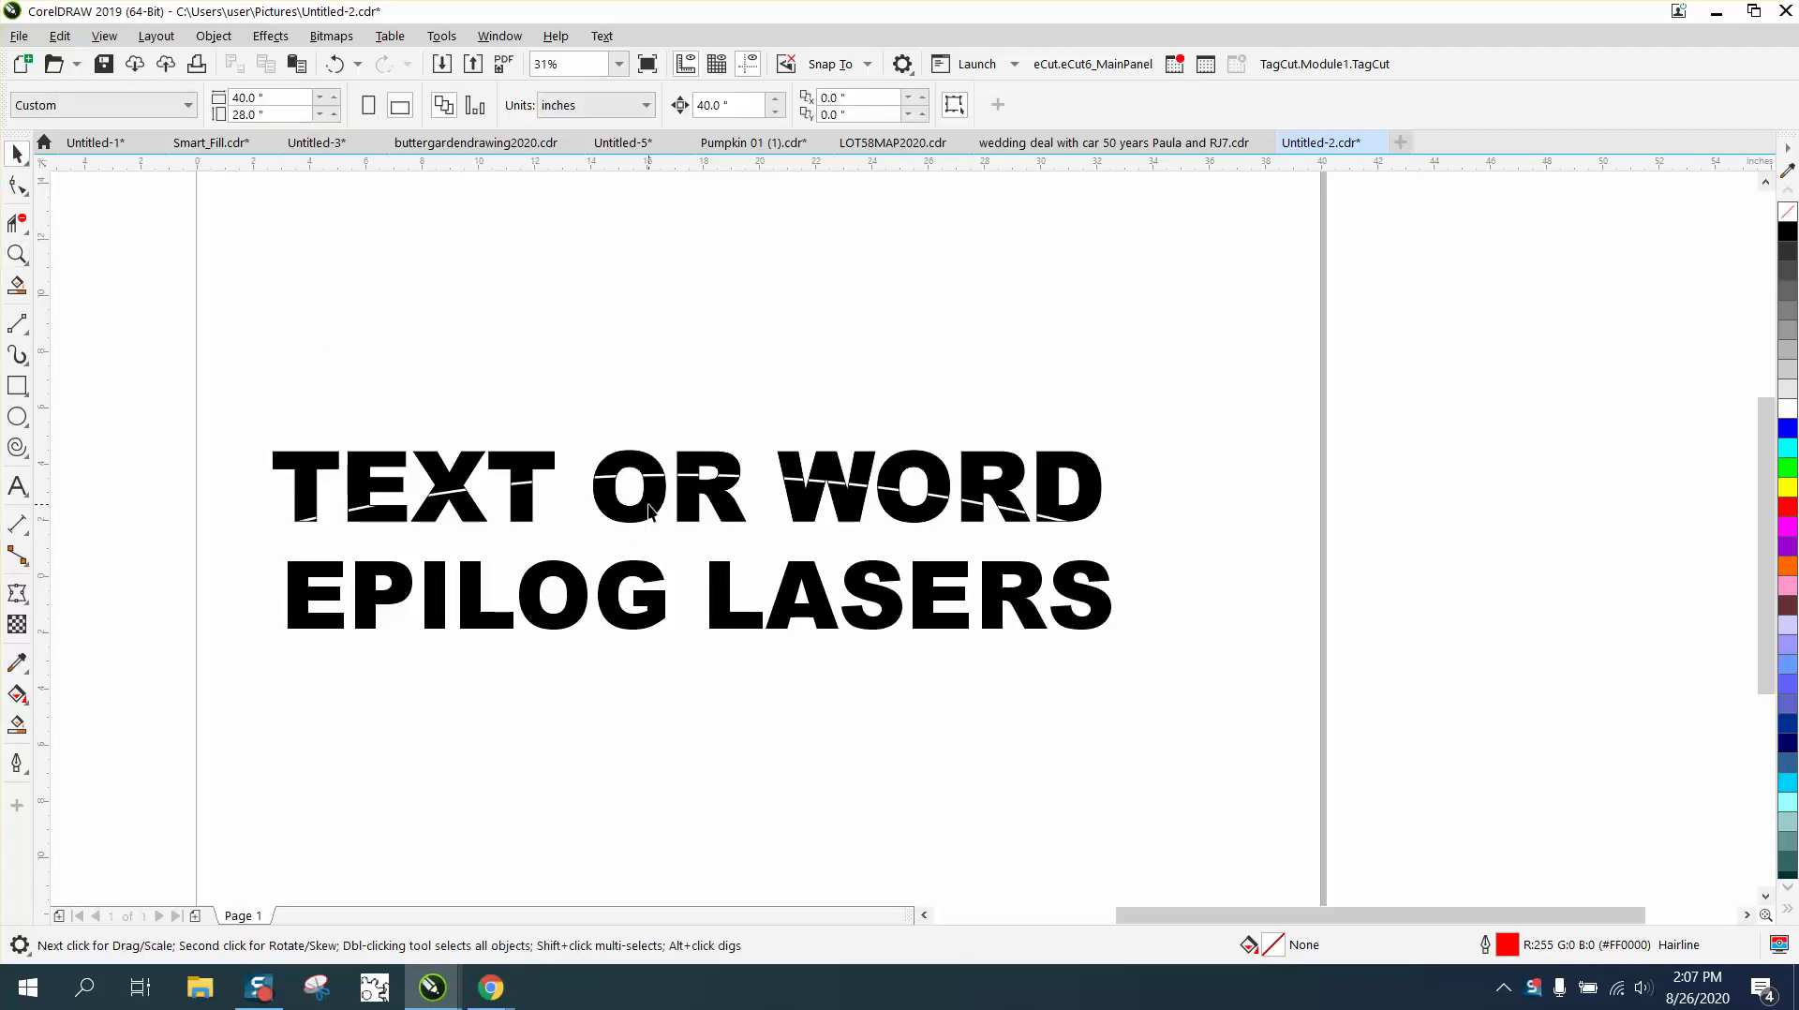
drag(650, 510, 653, 292)
drag(191, 223, 1169, 537)
key(Delete)
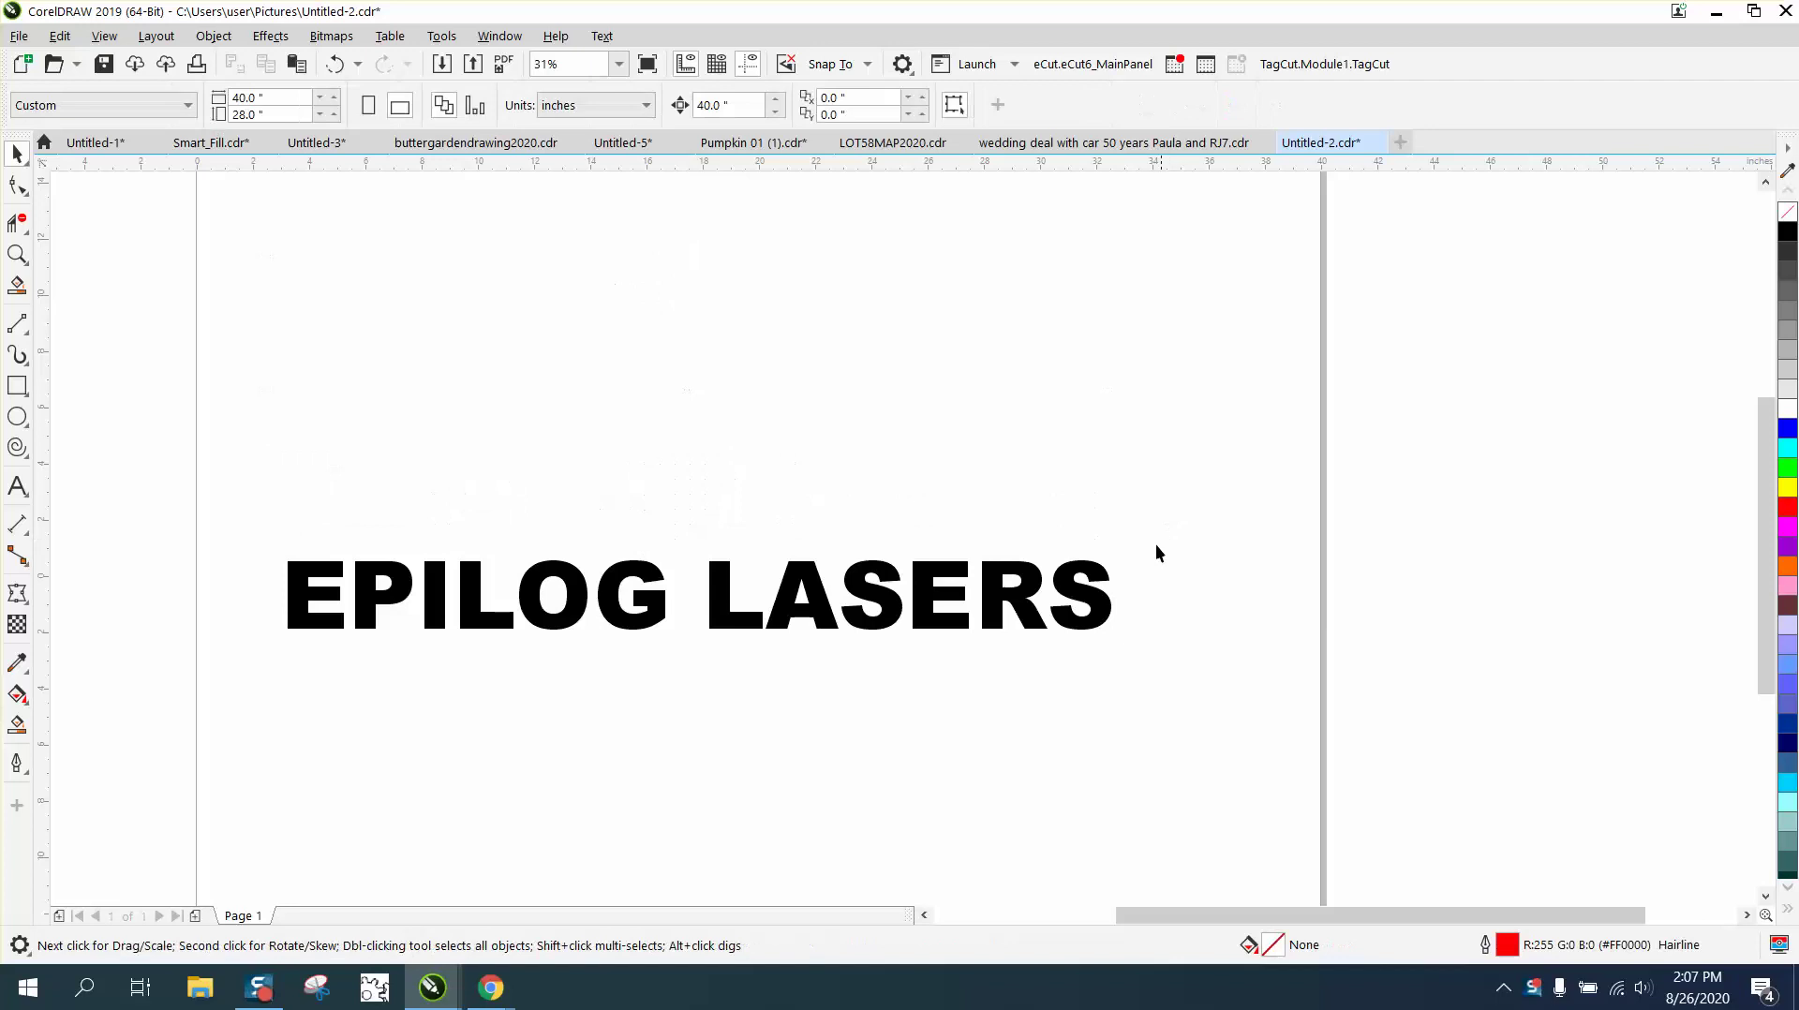
Step: Centre 'EPILOG LASERS' on the page with no fill and a black outline
click(884, 605)
key(p)
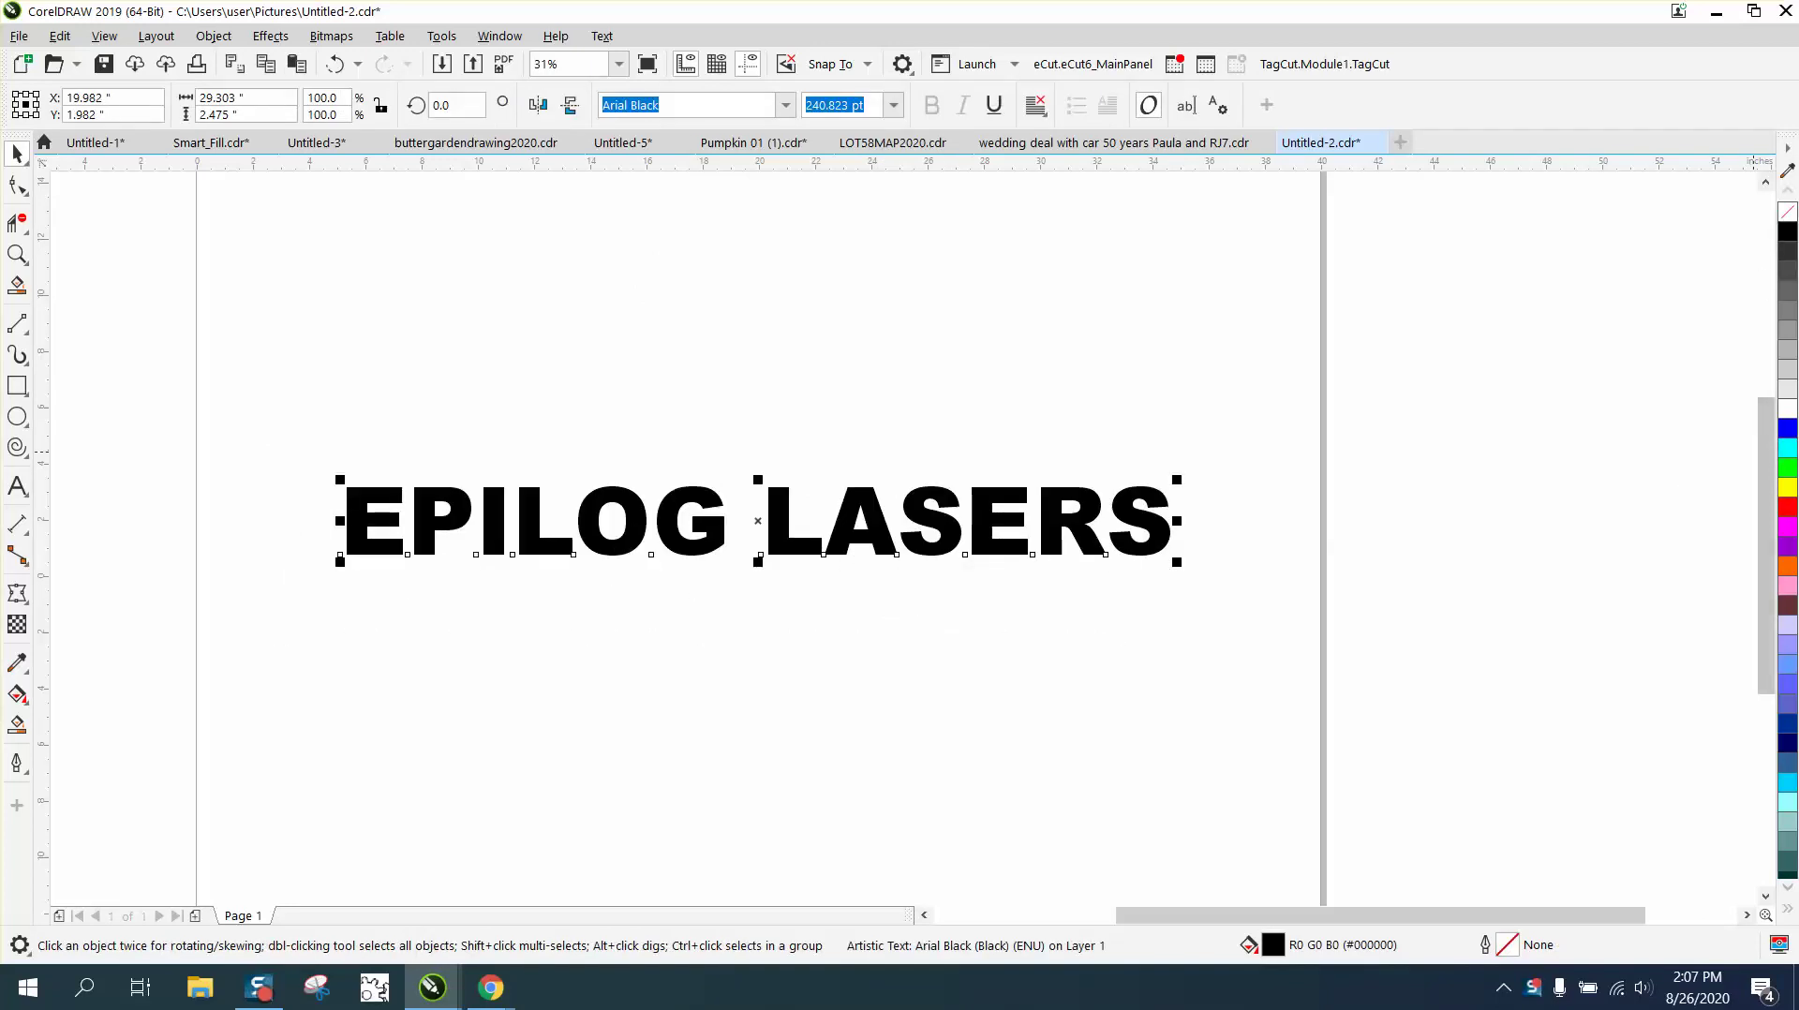
click(1788, 211)
right_click(1788, 232)
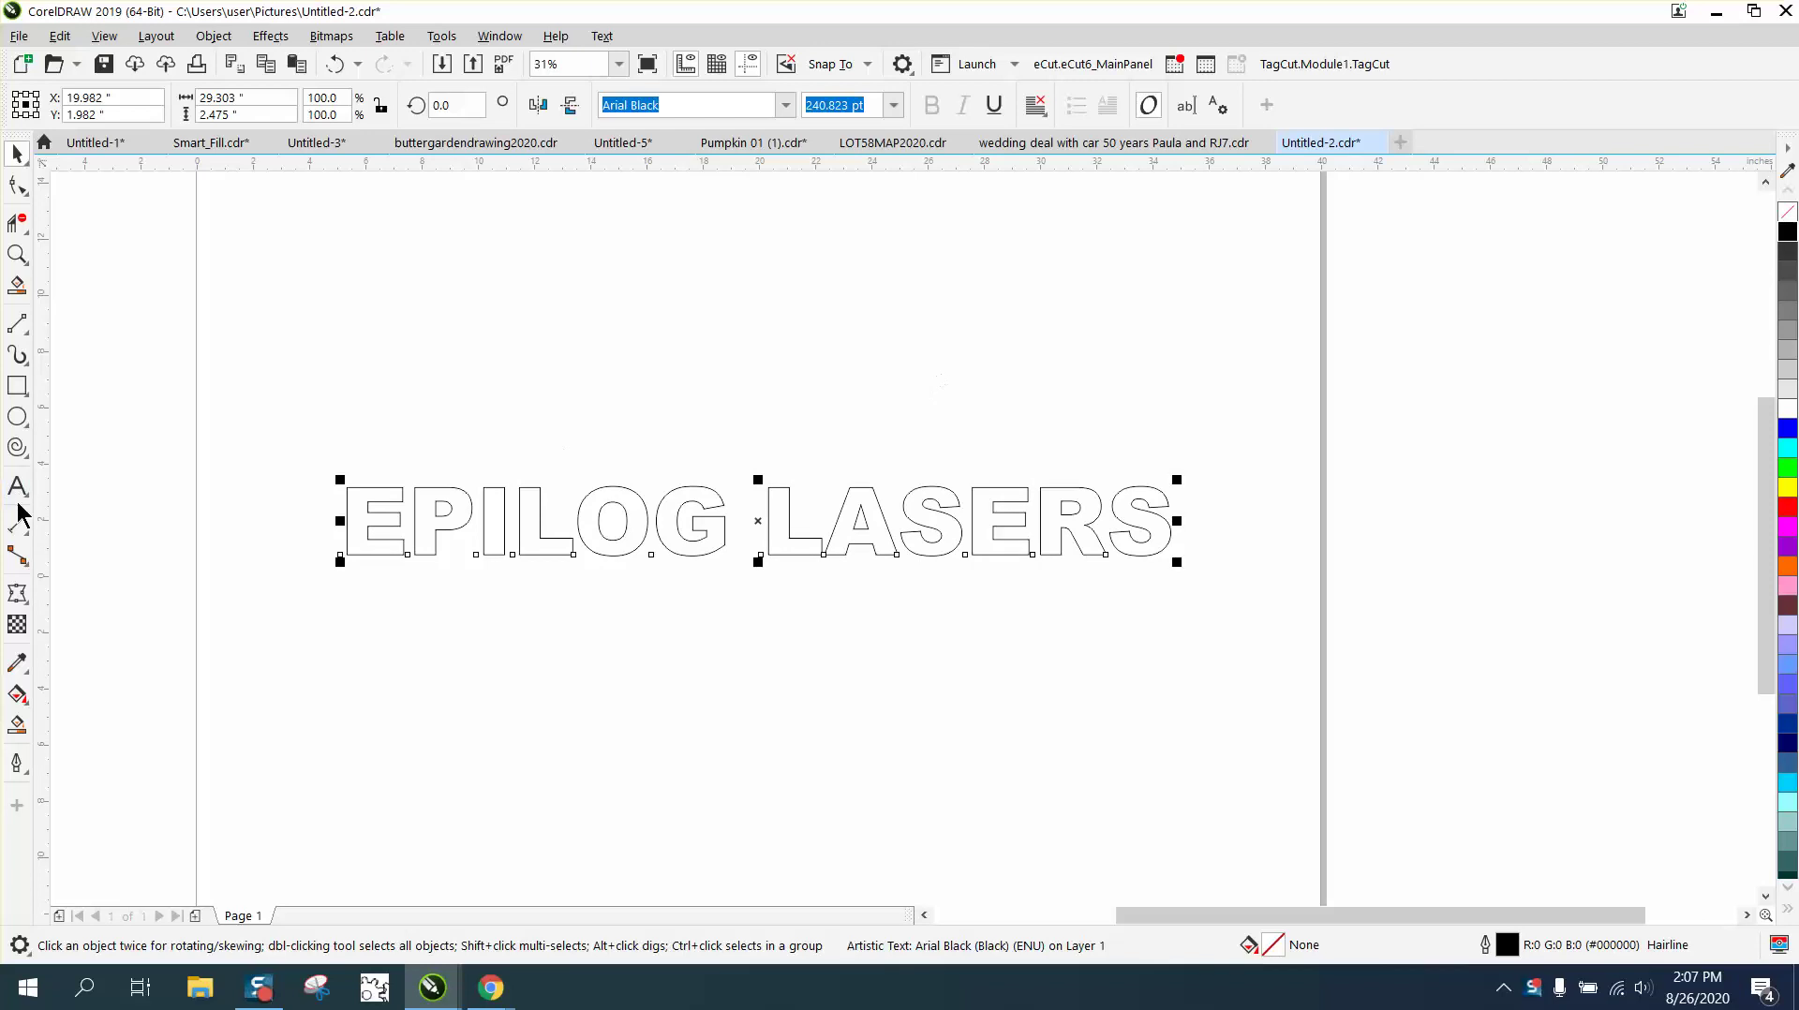
click(31, 337)
Step: Draw a three-point arc across the 'EPILOG LASERS' lettering from left to right
click(76, 473)
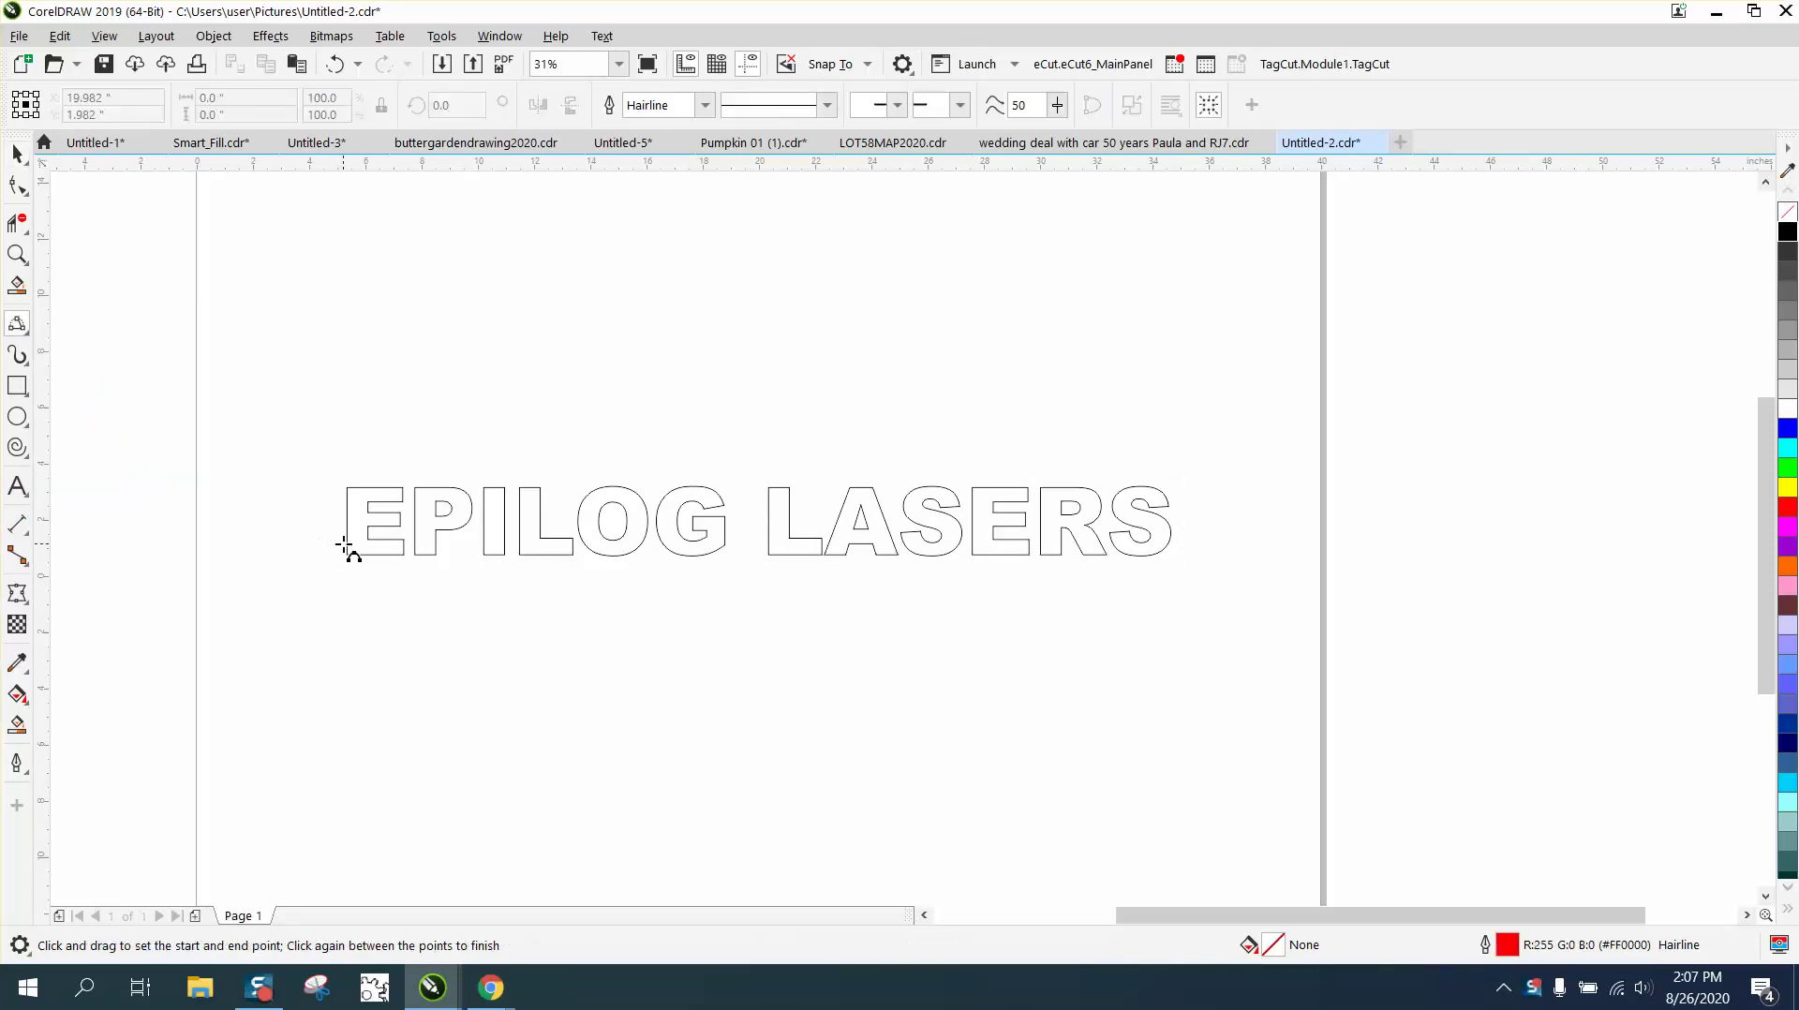
drag(348, 544, 1170, 535)
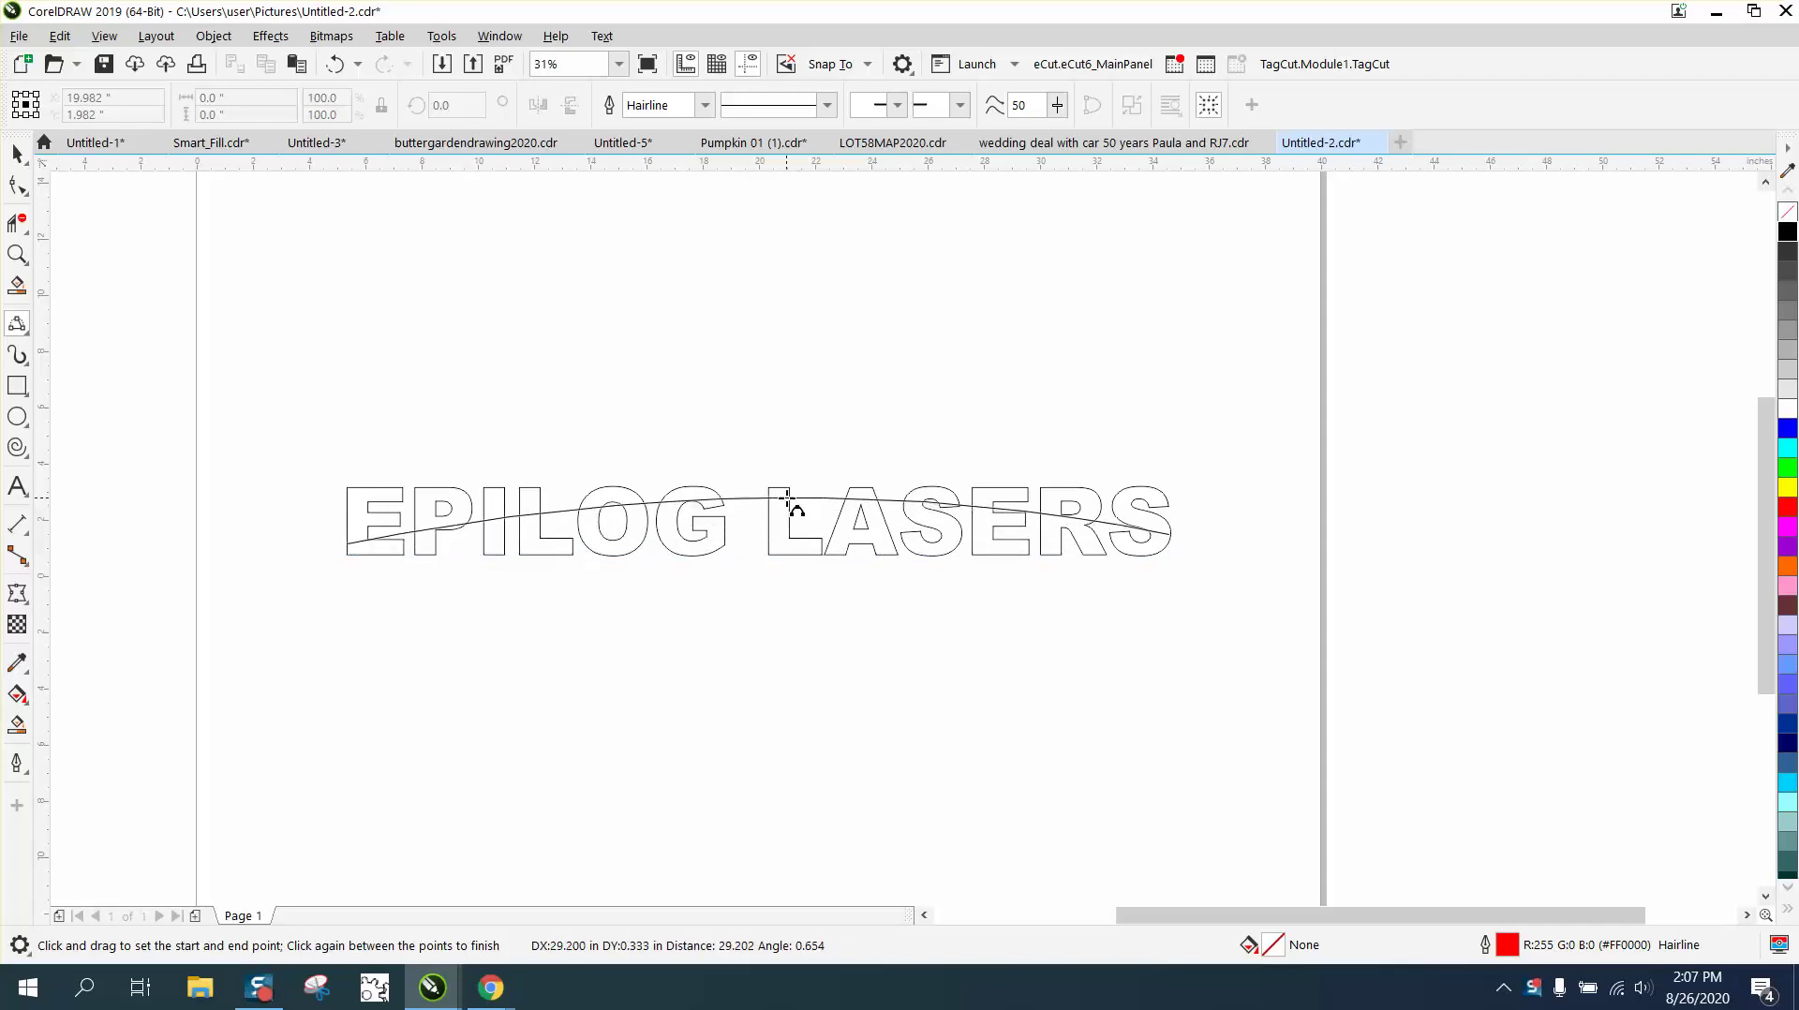
click(787, 499)
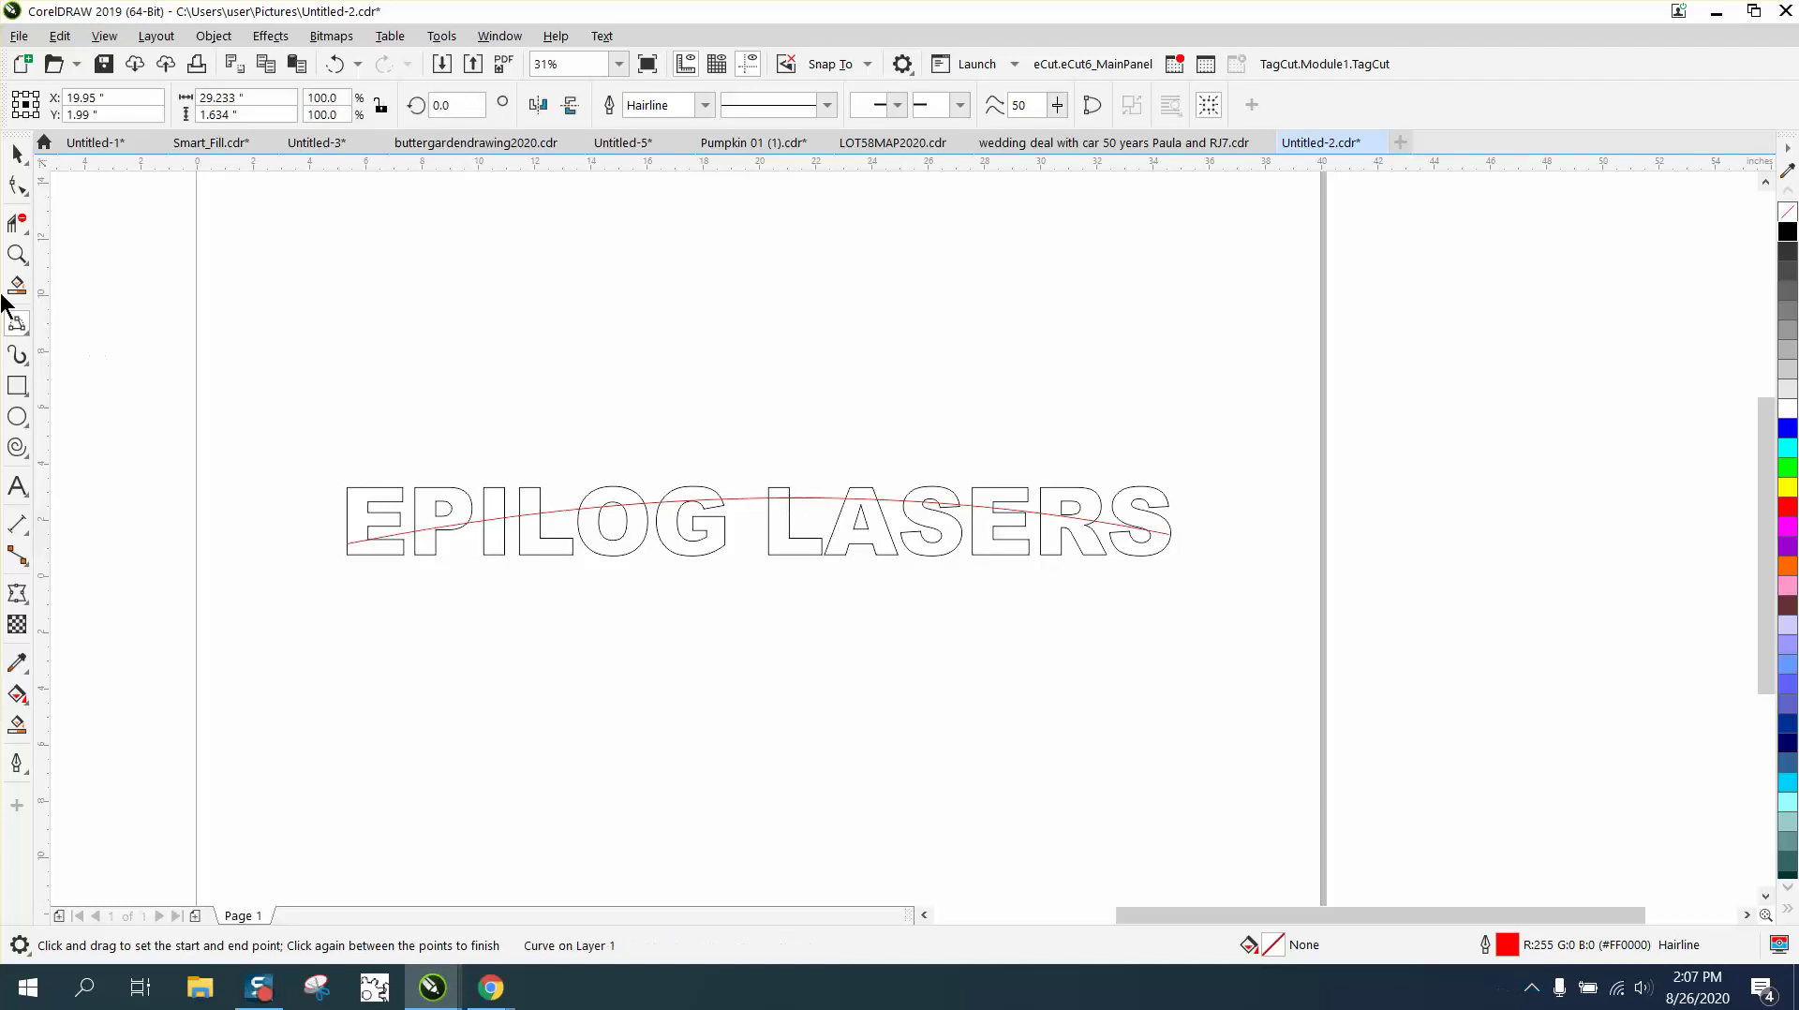
key(space)
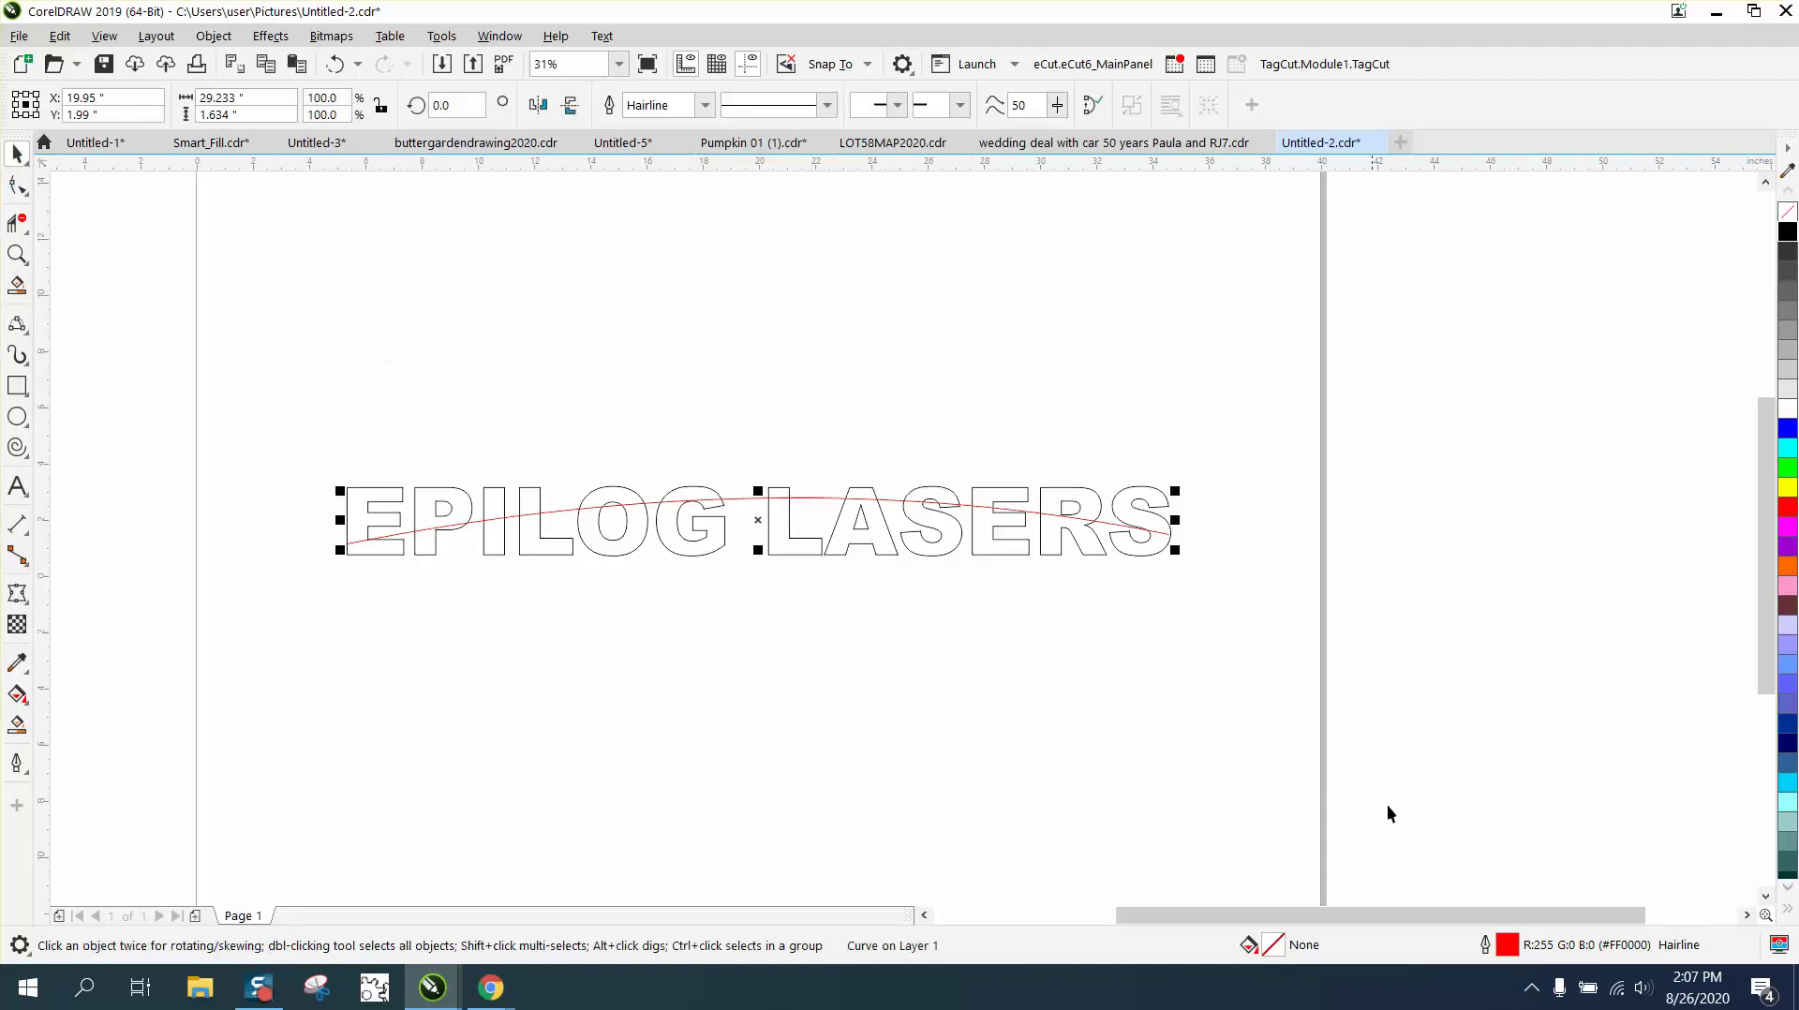
Step: Set the arc's outline width to 50 px
double_click(1510, 948)
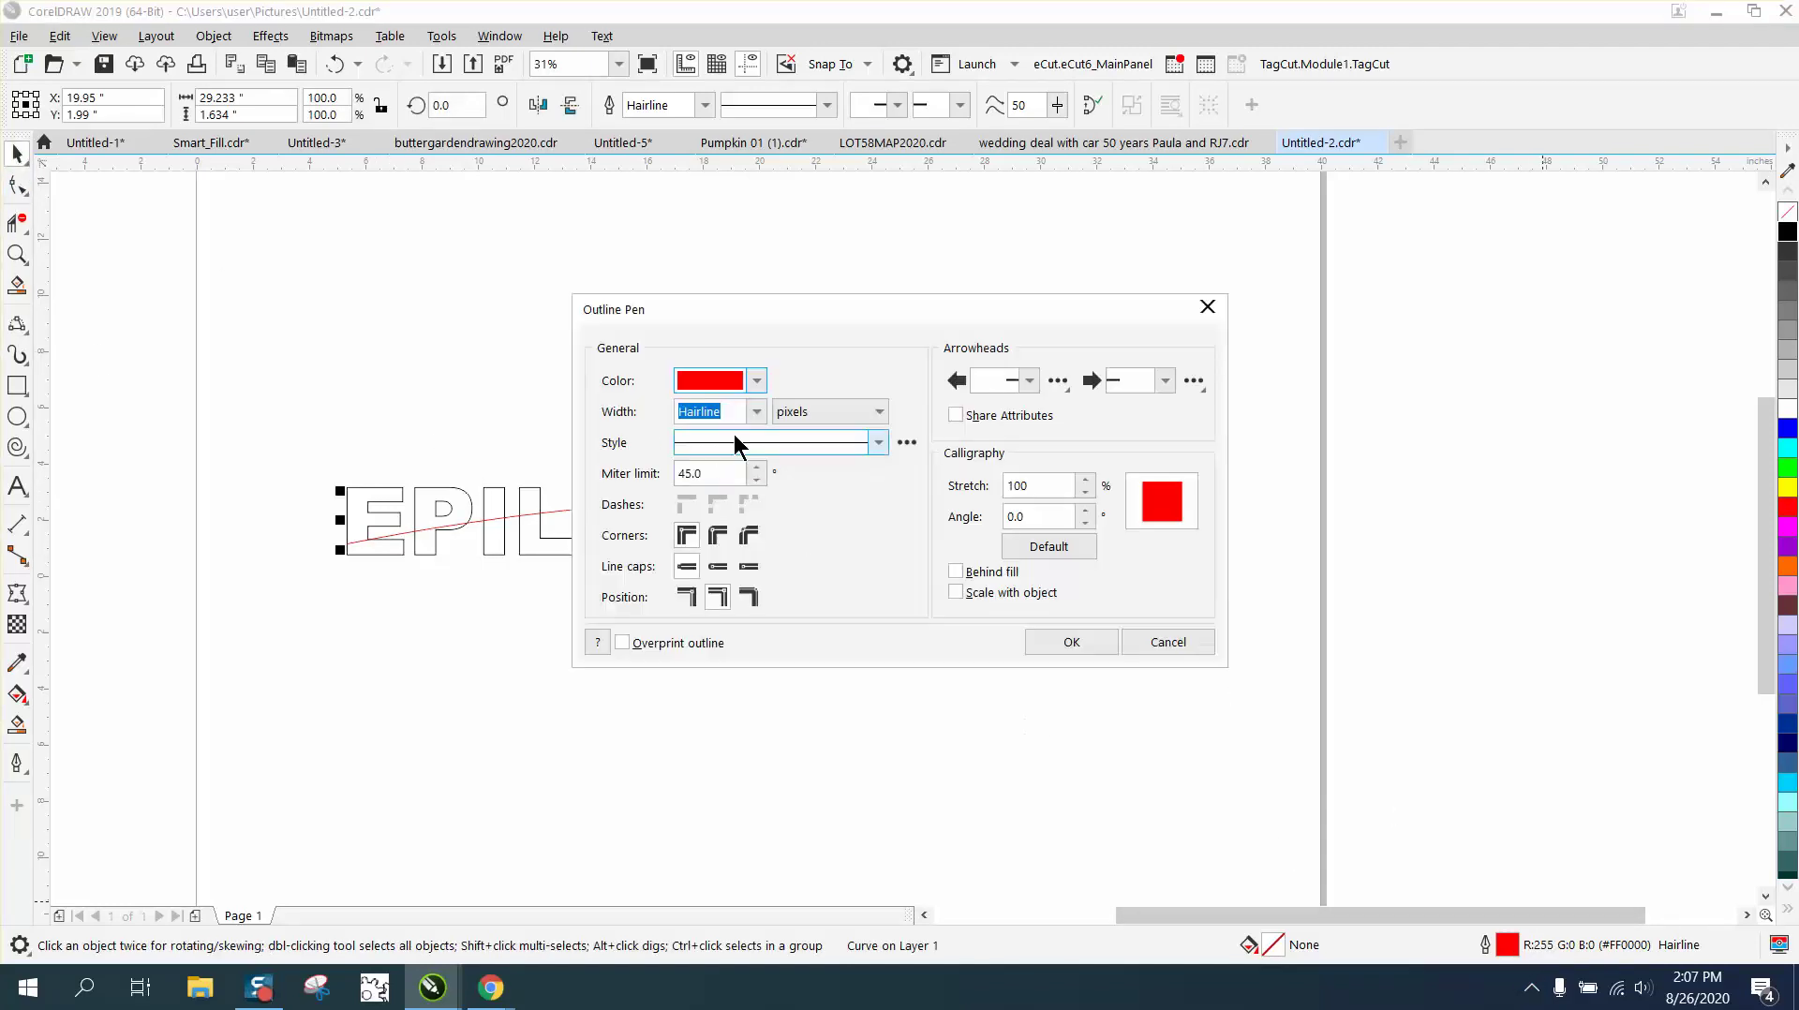
click(756, 411)
click(749, 607)
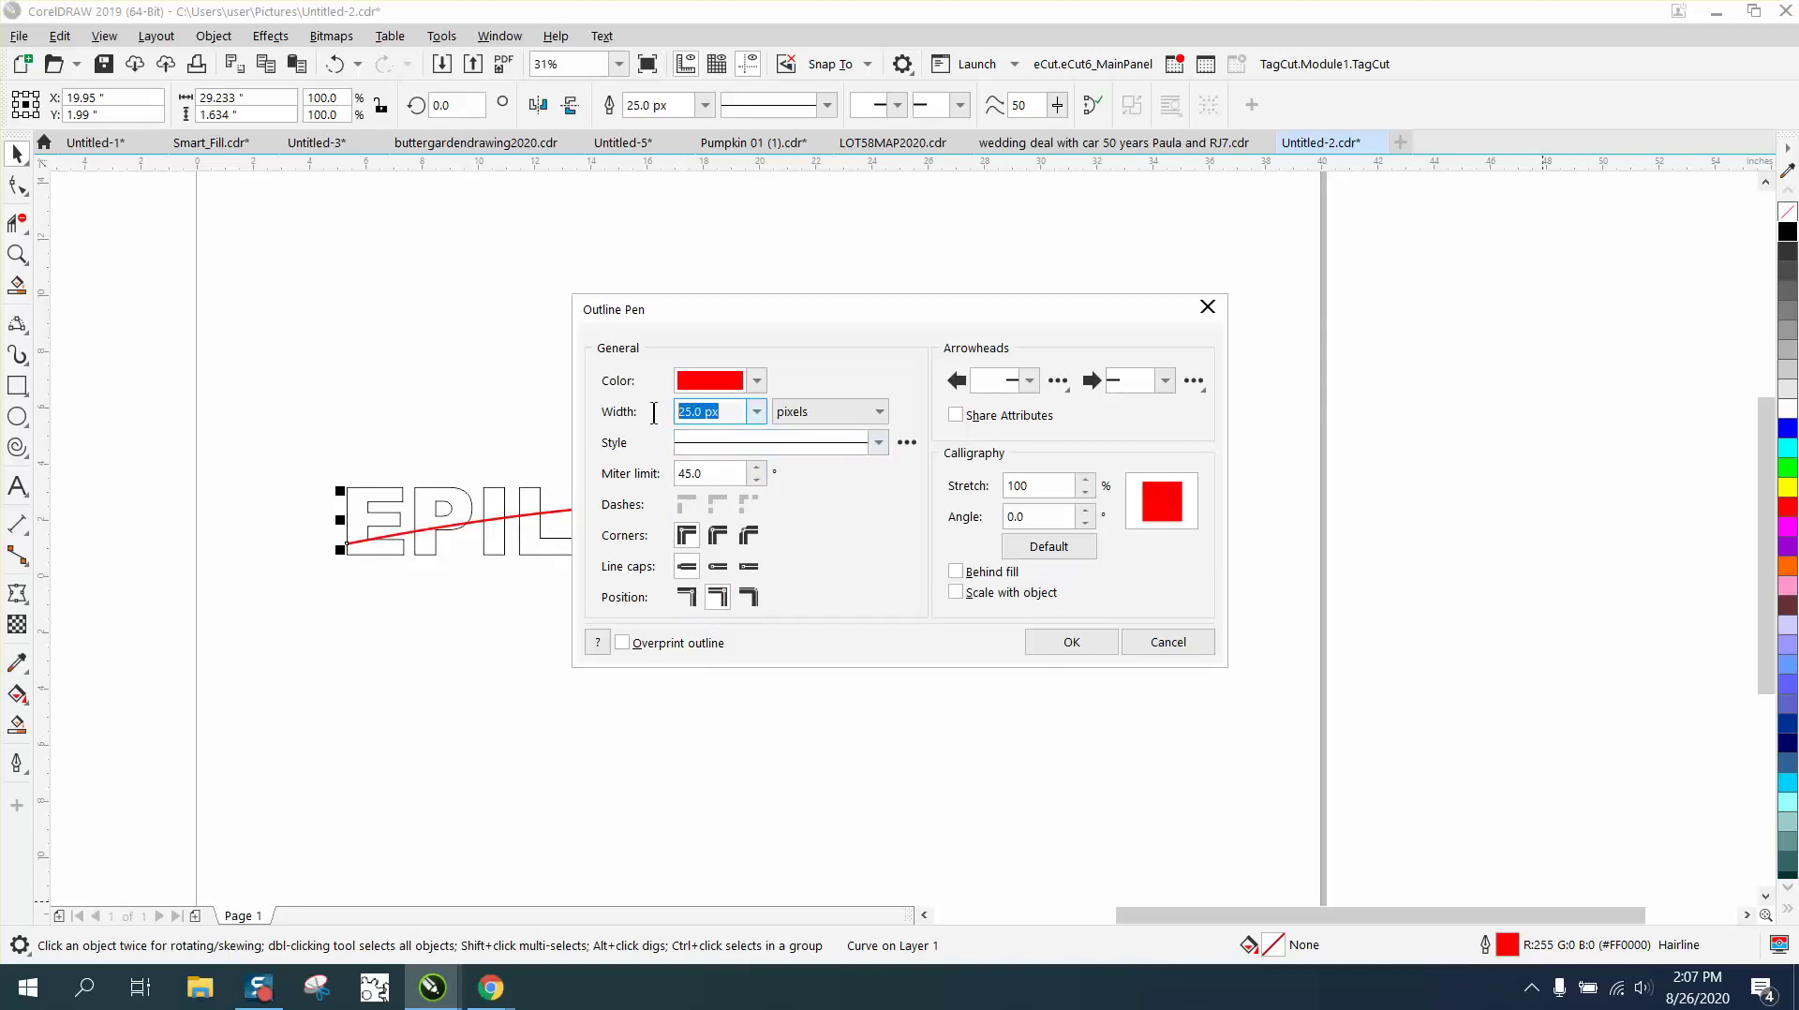
text(50)
key(Return)
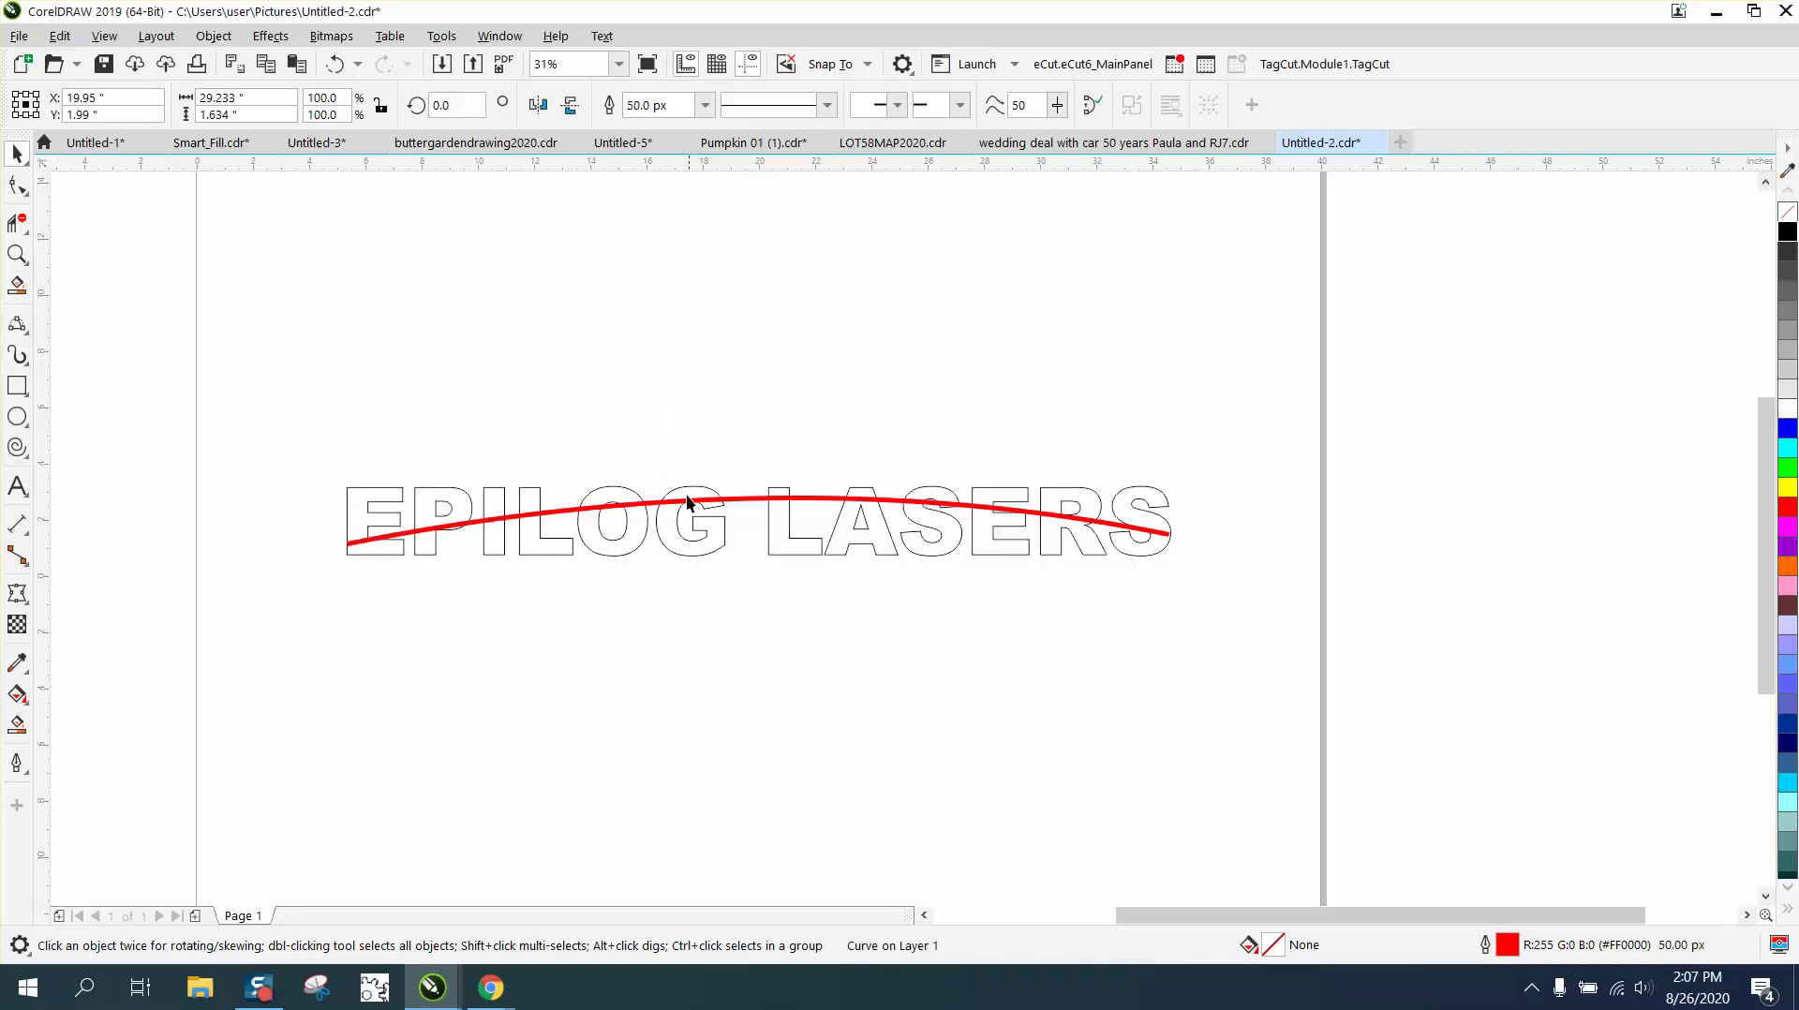
click(17, 724)
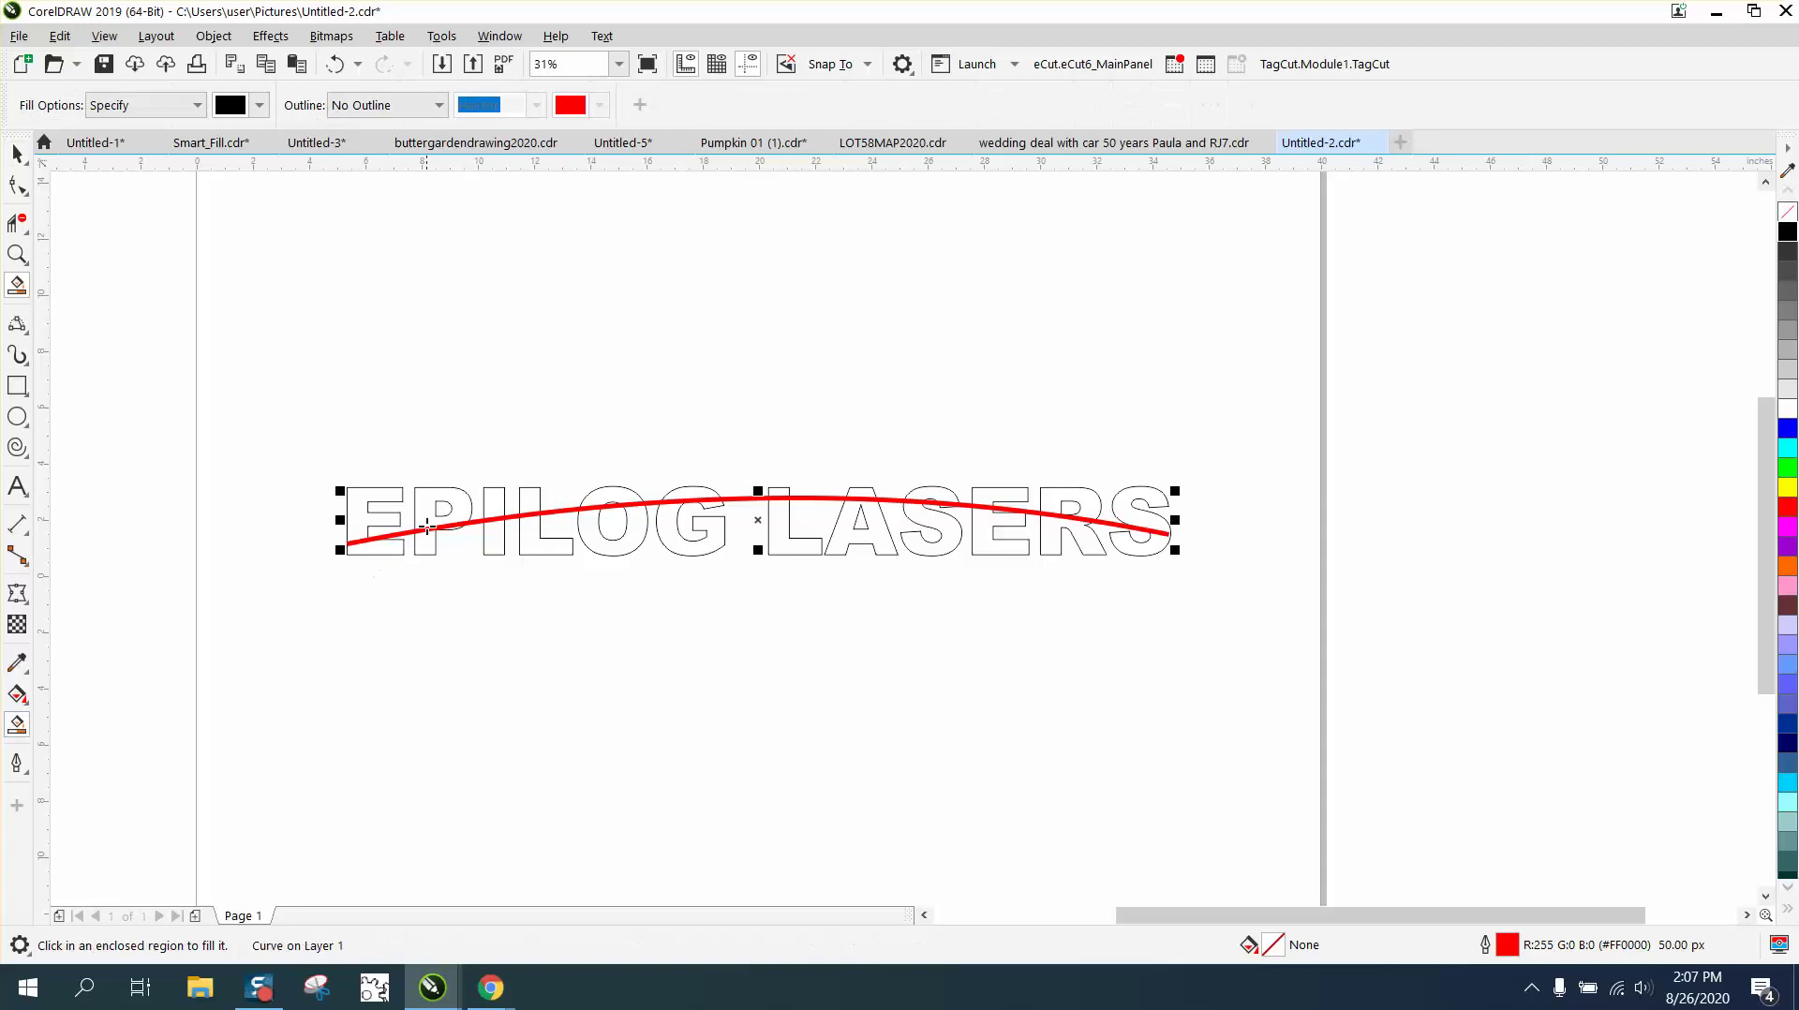
click(427, 515)
click(418, 545)
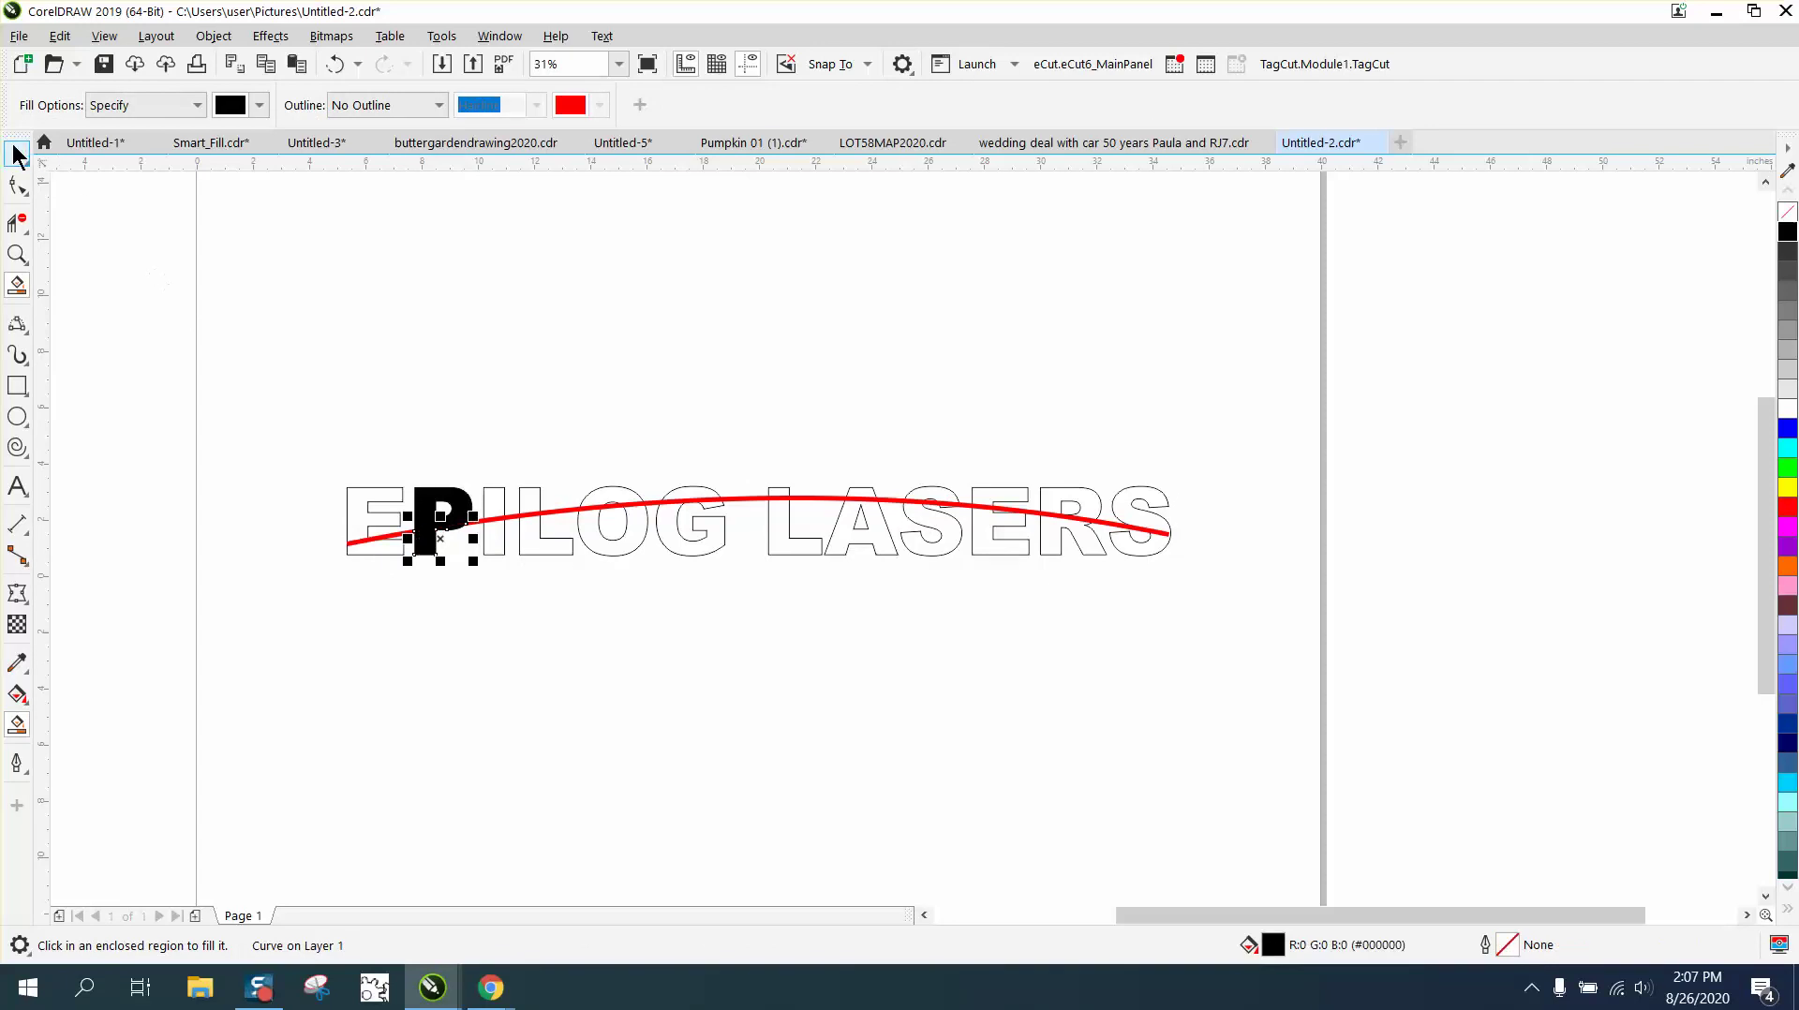
click(17, 153)
click(98, 188)
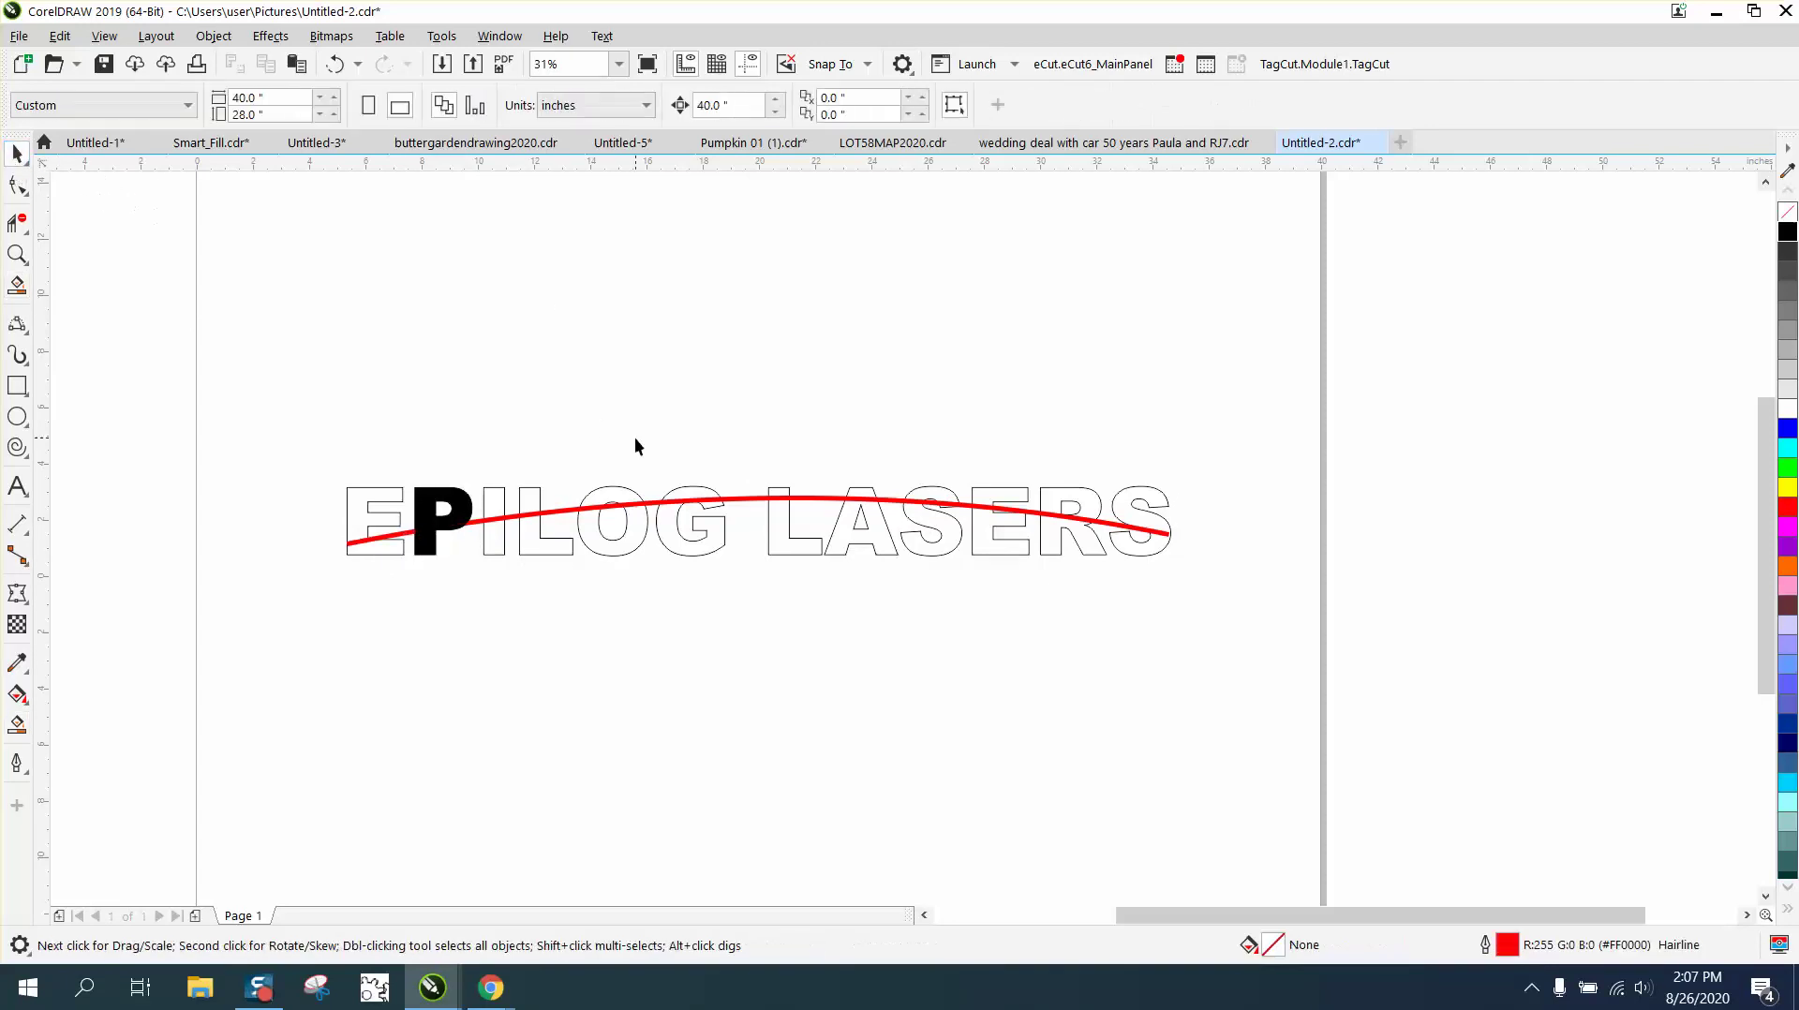
drag(745, 503, 736, 645)
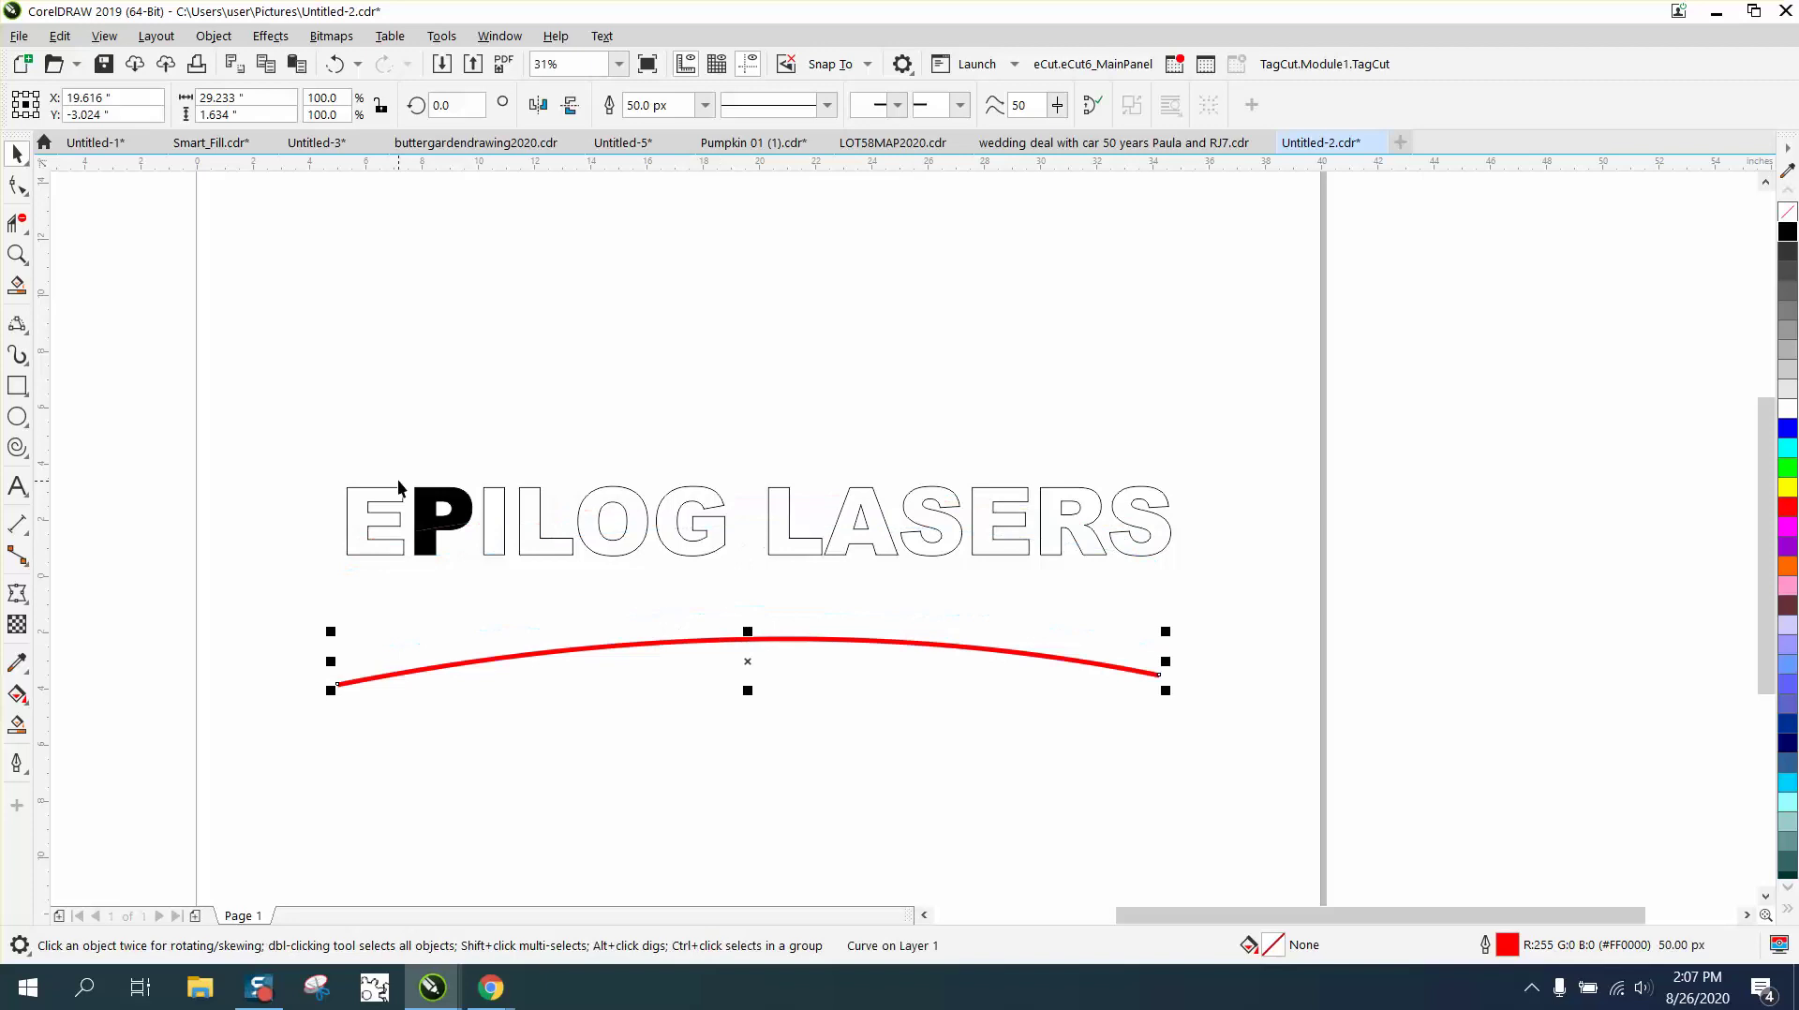
click(336, 70)
click(336, 69)
click(335, 69)
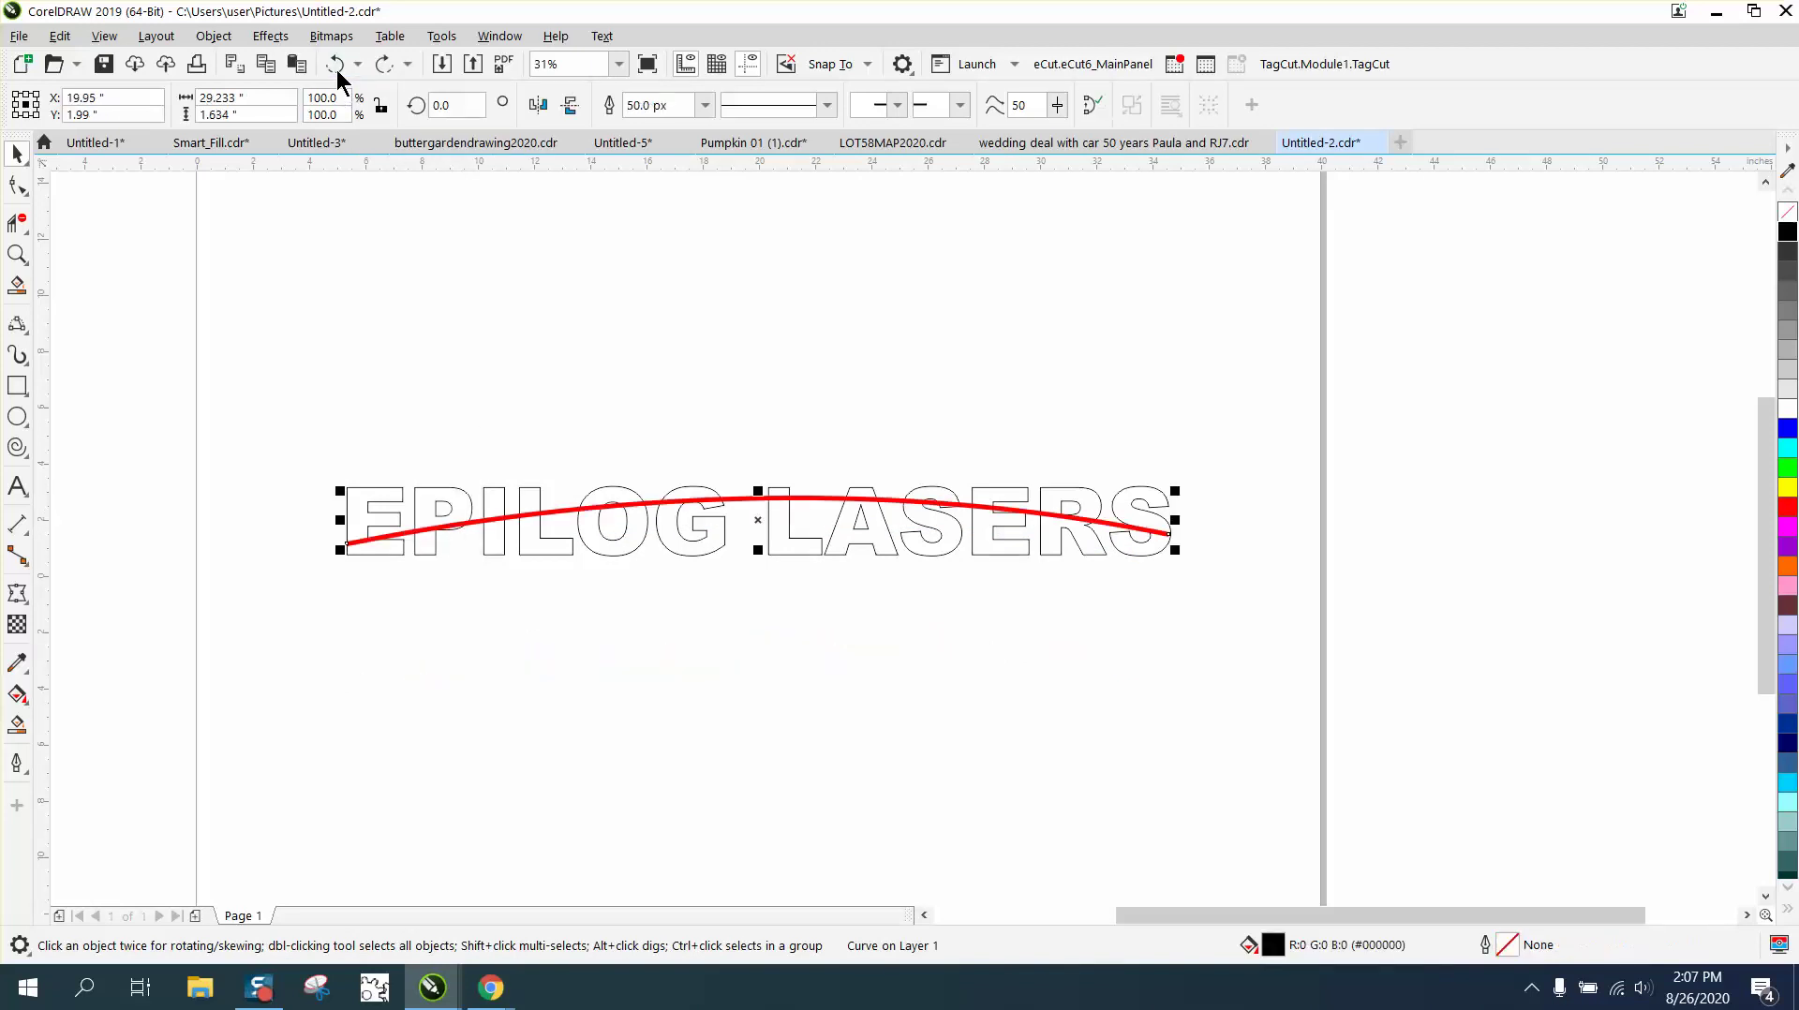
click(649, 356)
click(742, 498)
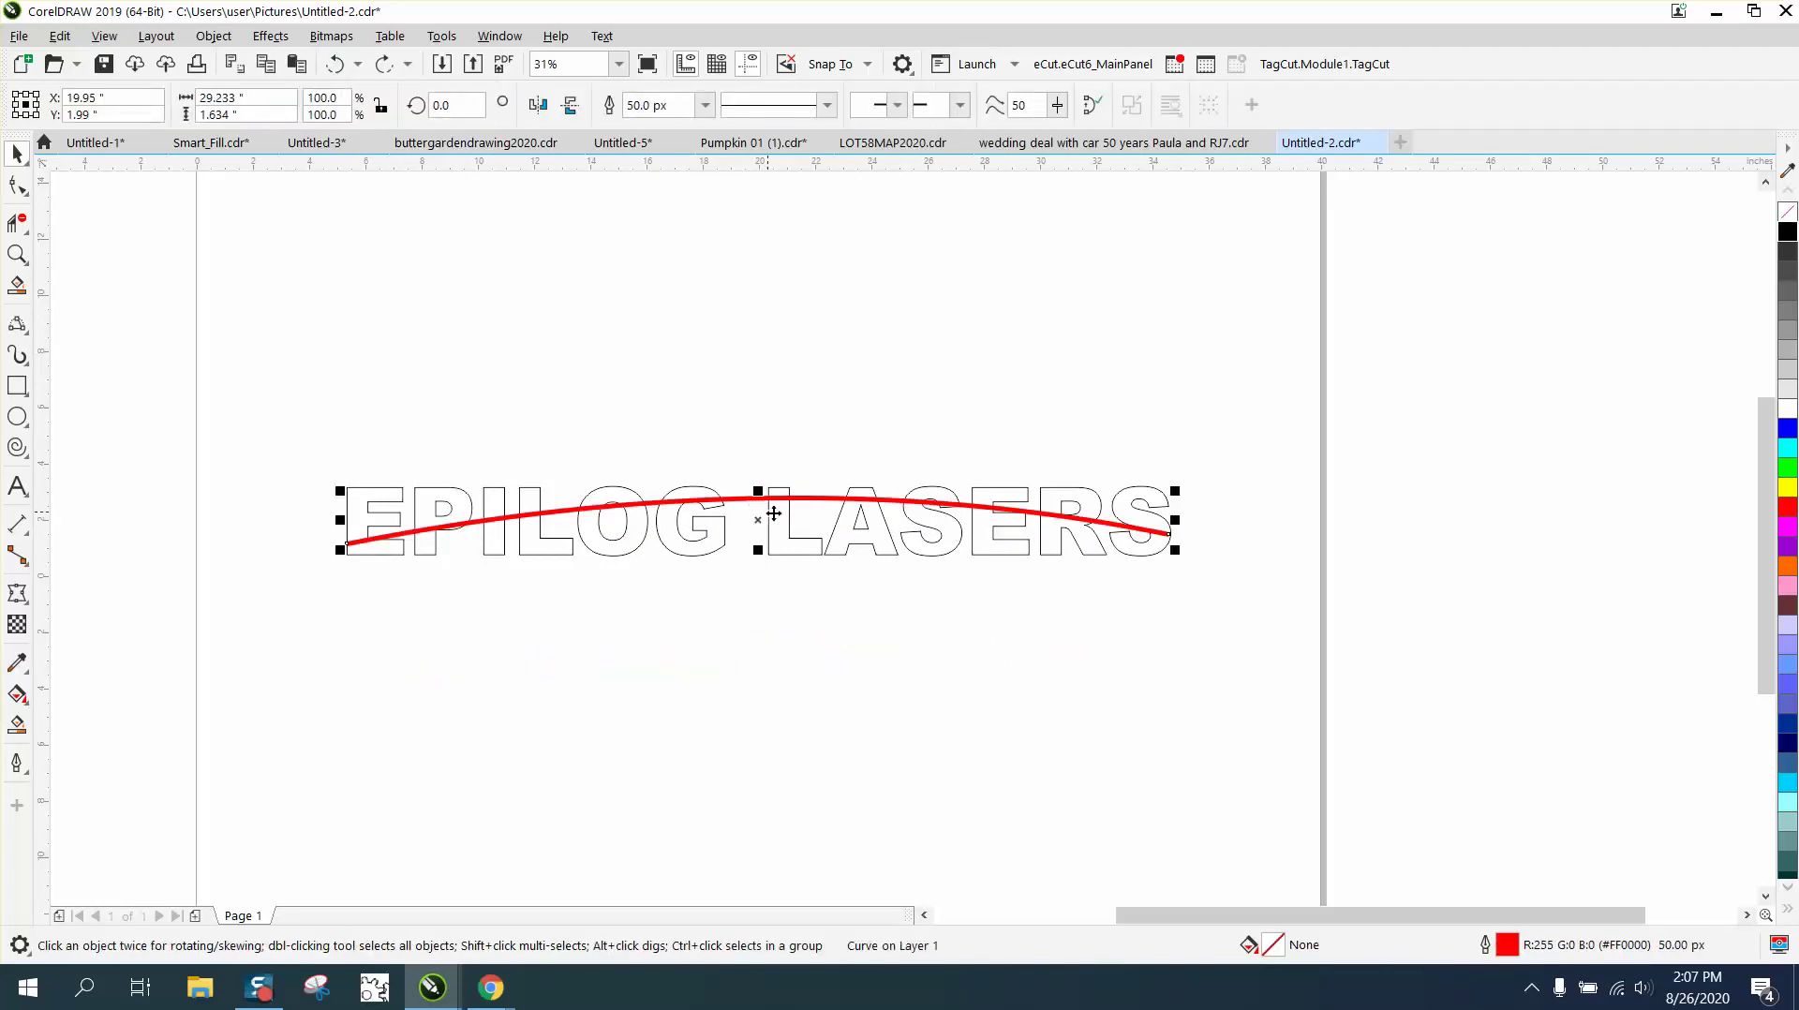
Step: Widen the arc's outline to 75 px
double_click(1504, 946)
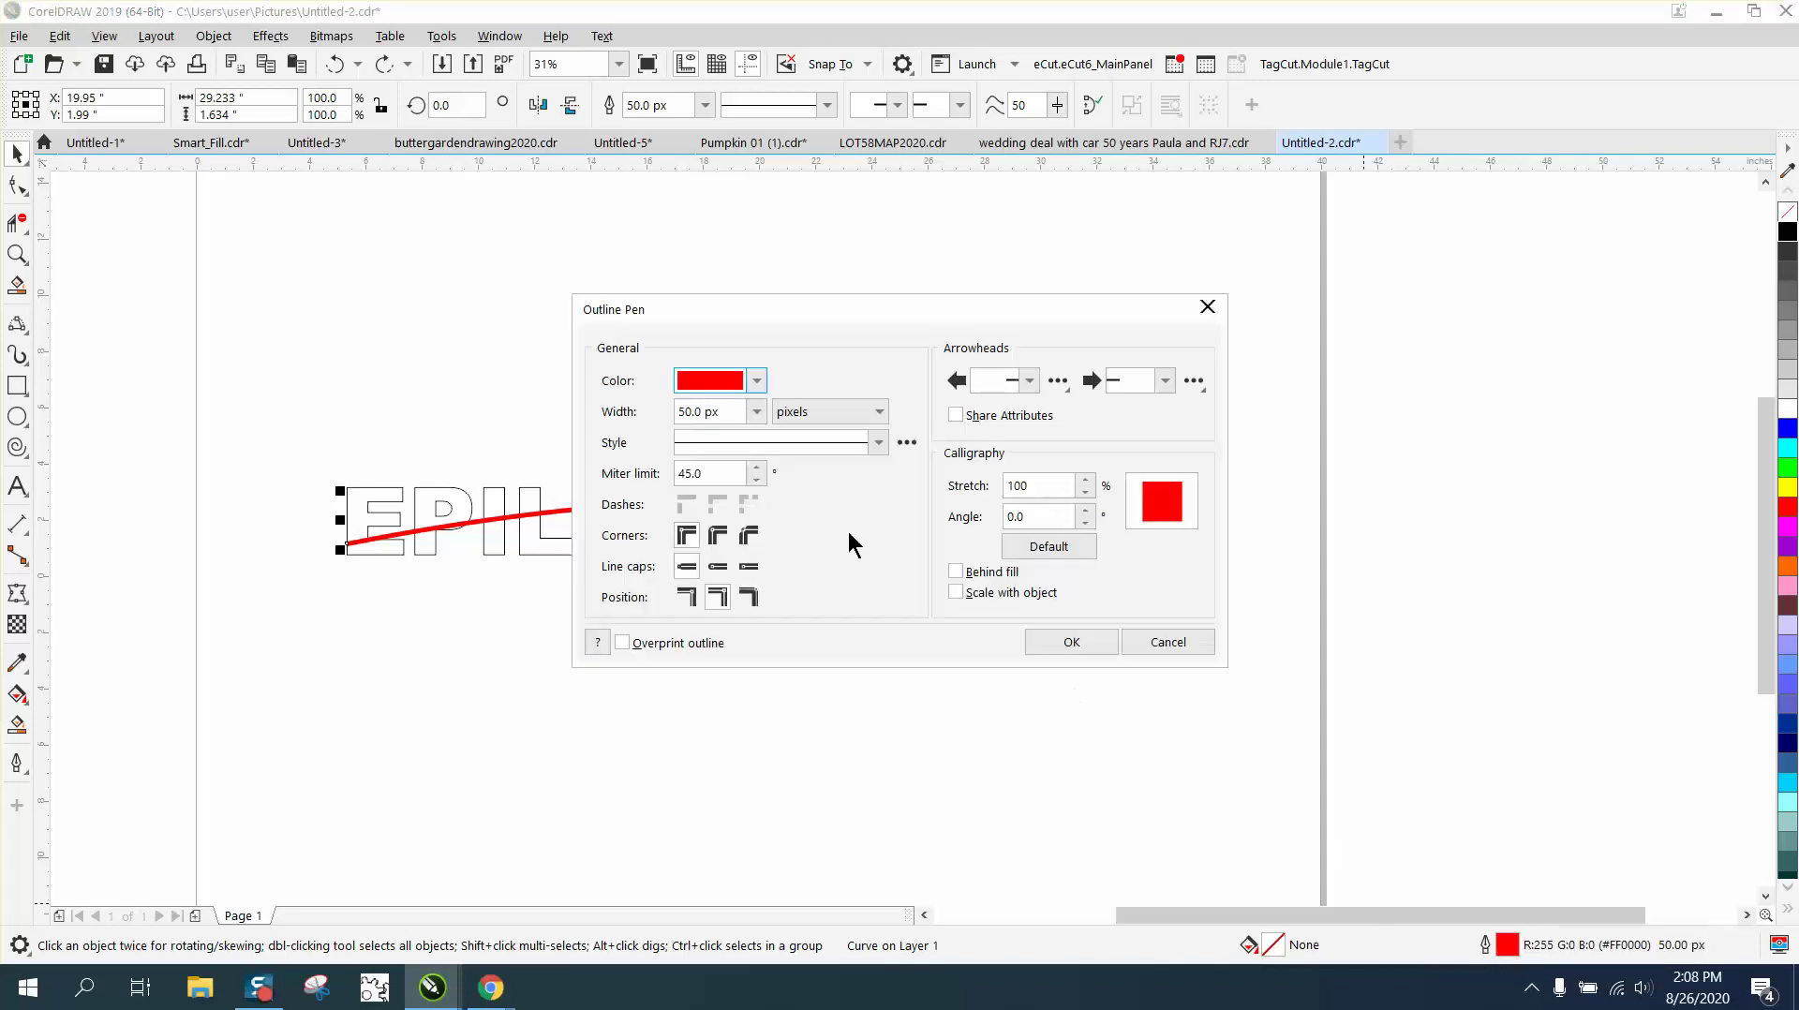
drag(725, 411, 667, 410)
text(75)
key(Return)
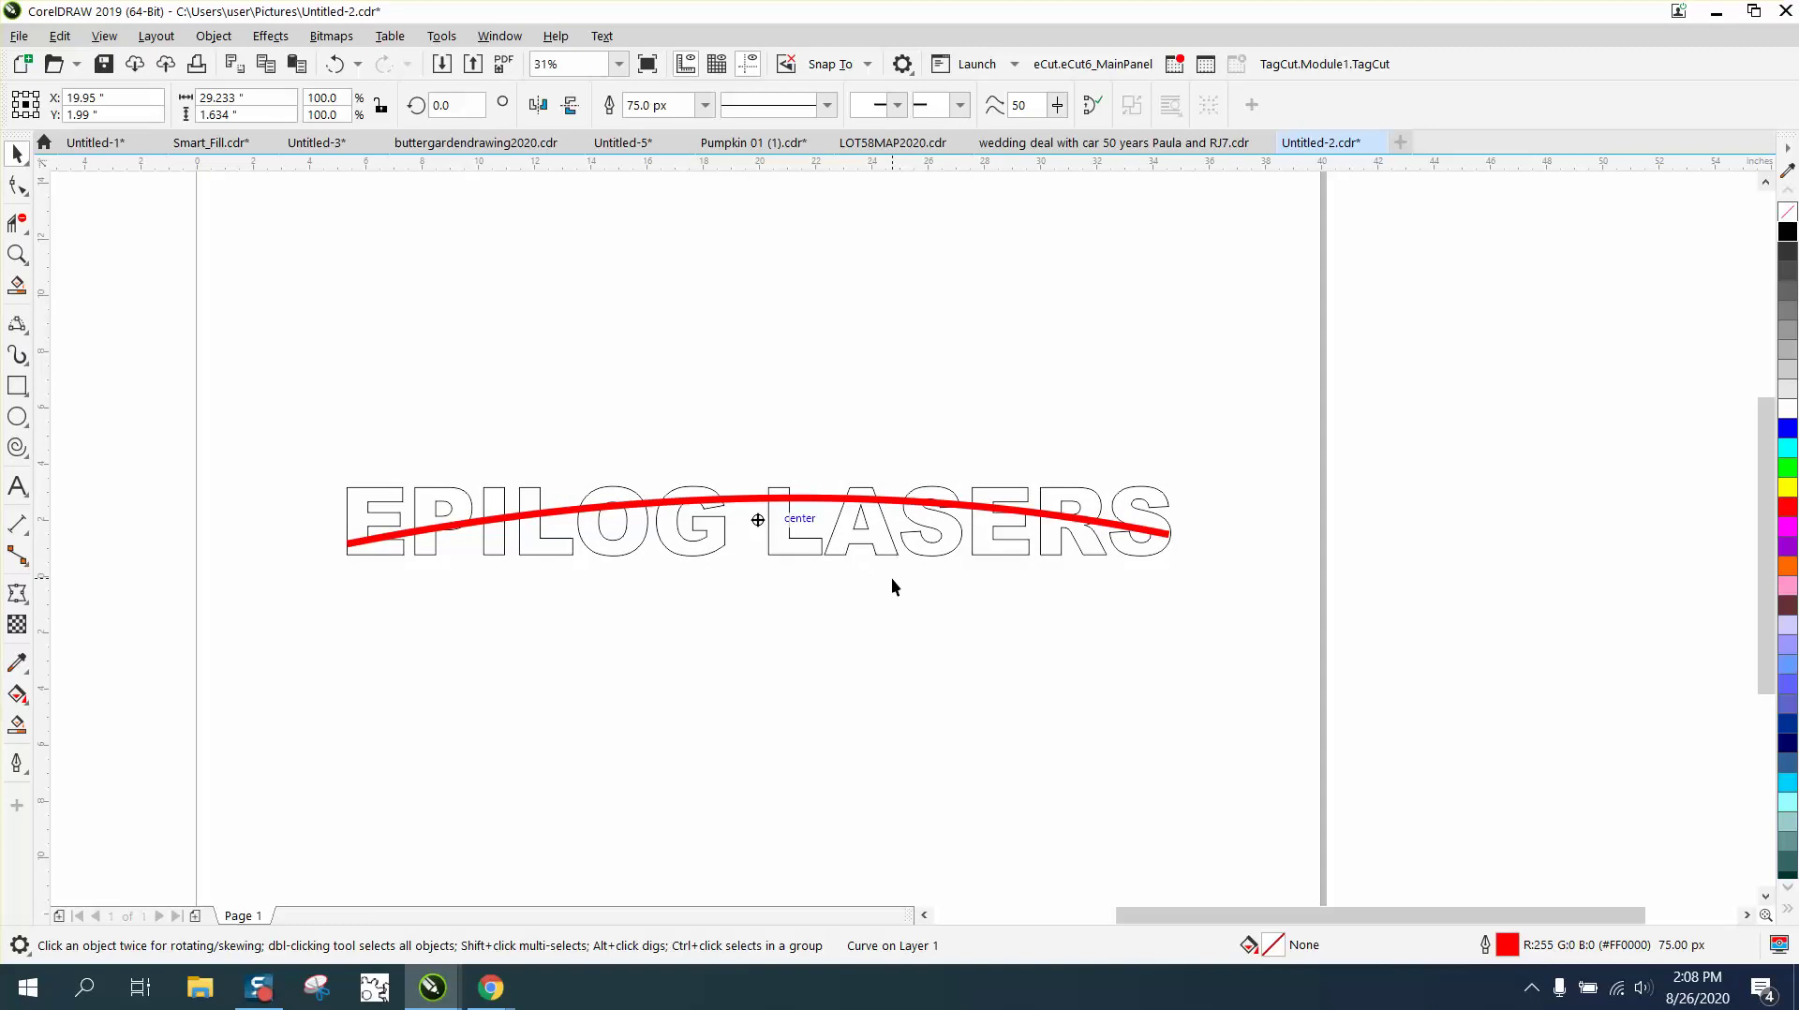
Step: Convert the arc's outline to an object with no fill and a black outline
click(213, 36)
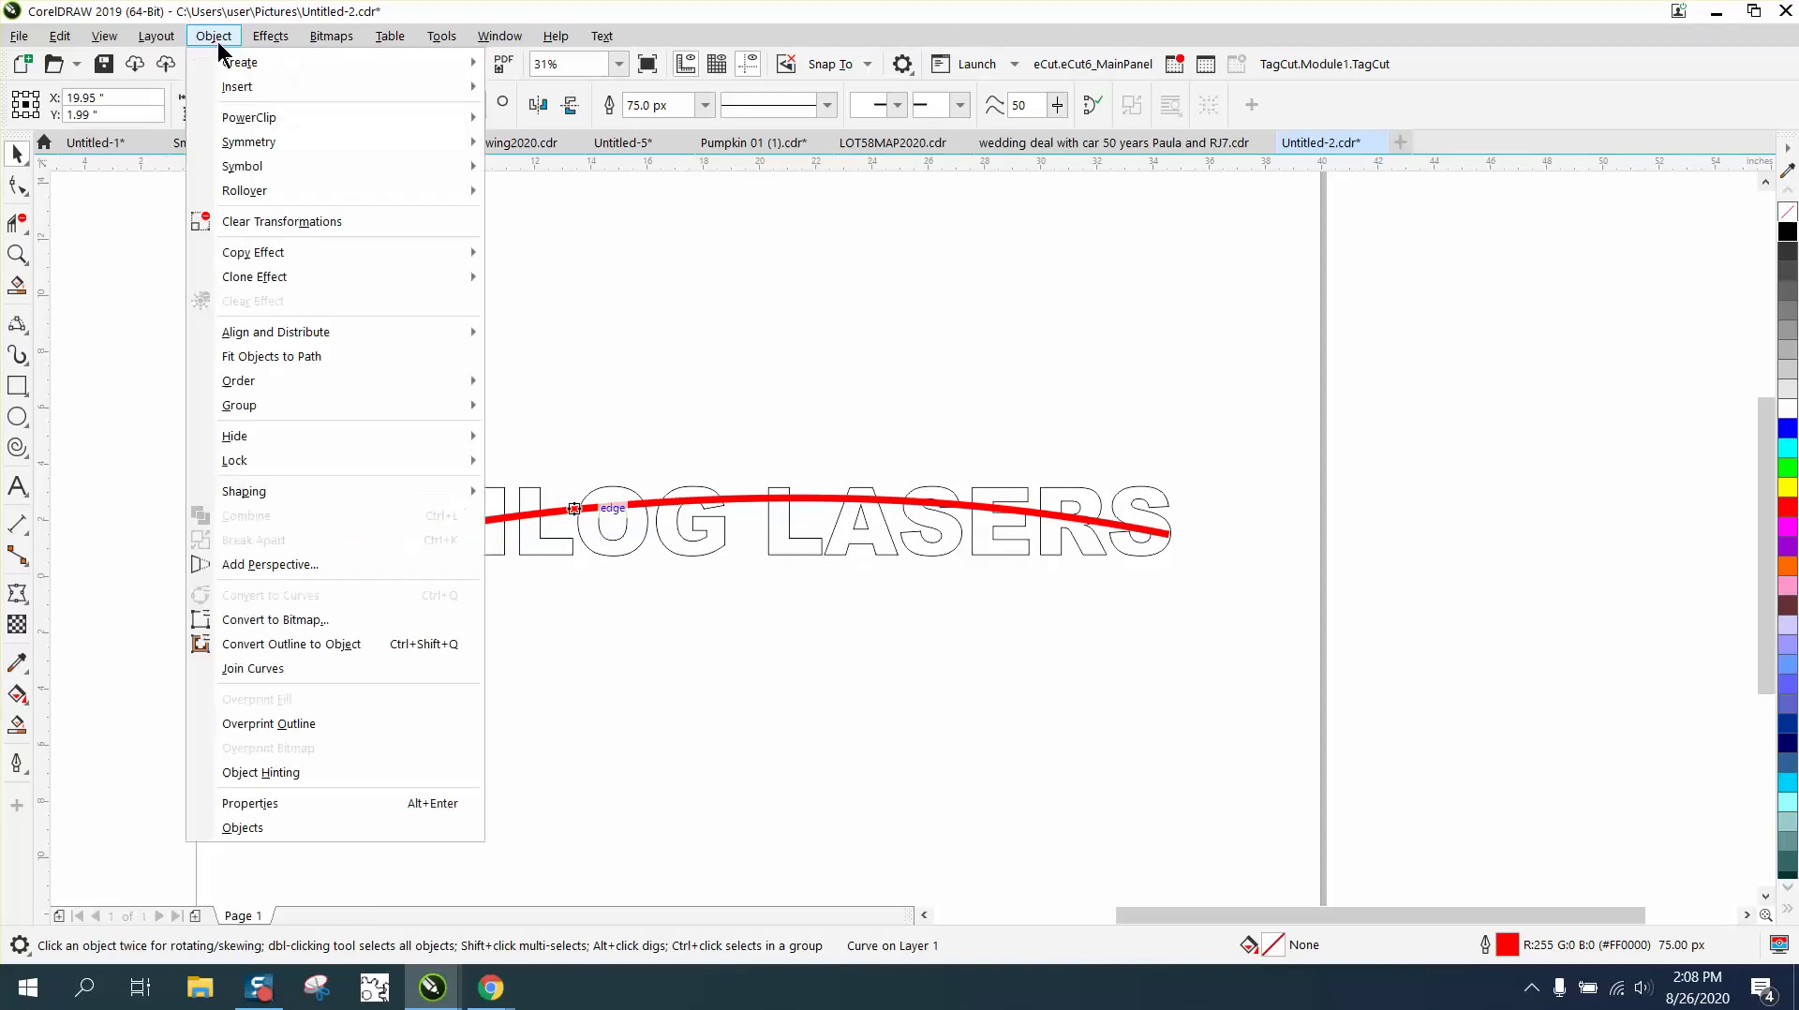
click(320, 644)
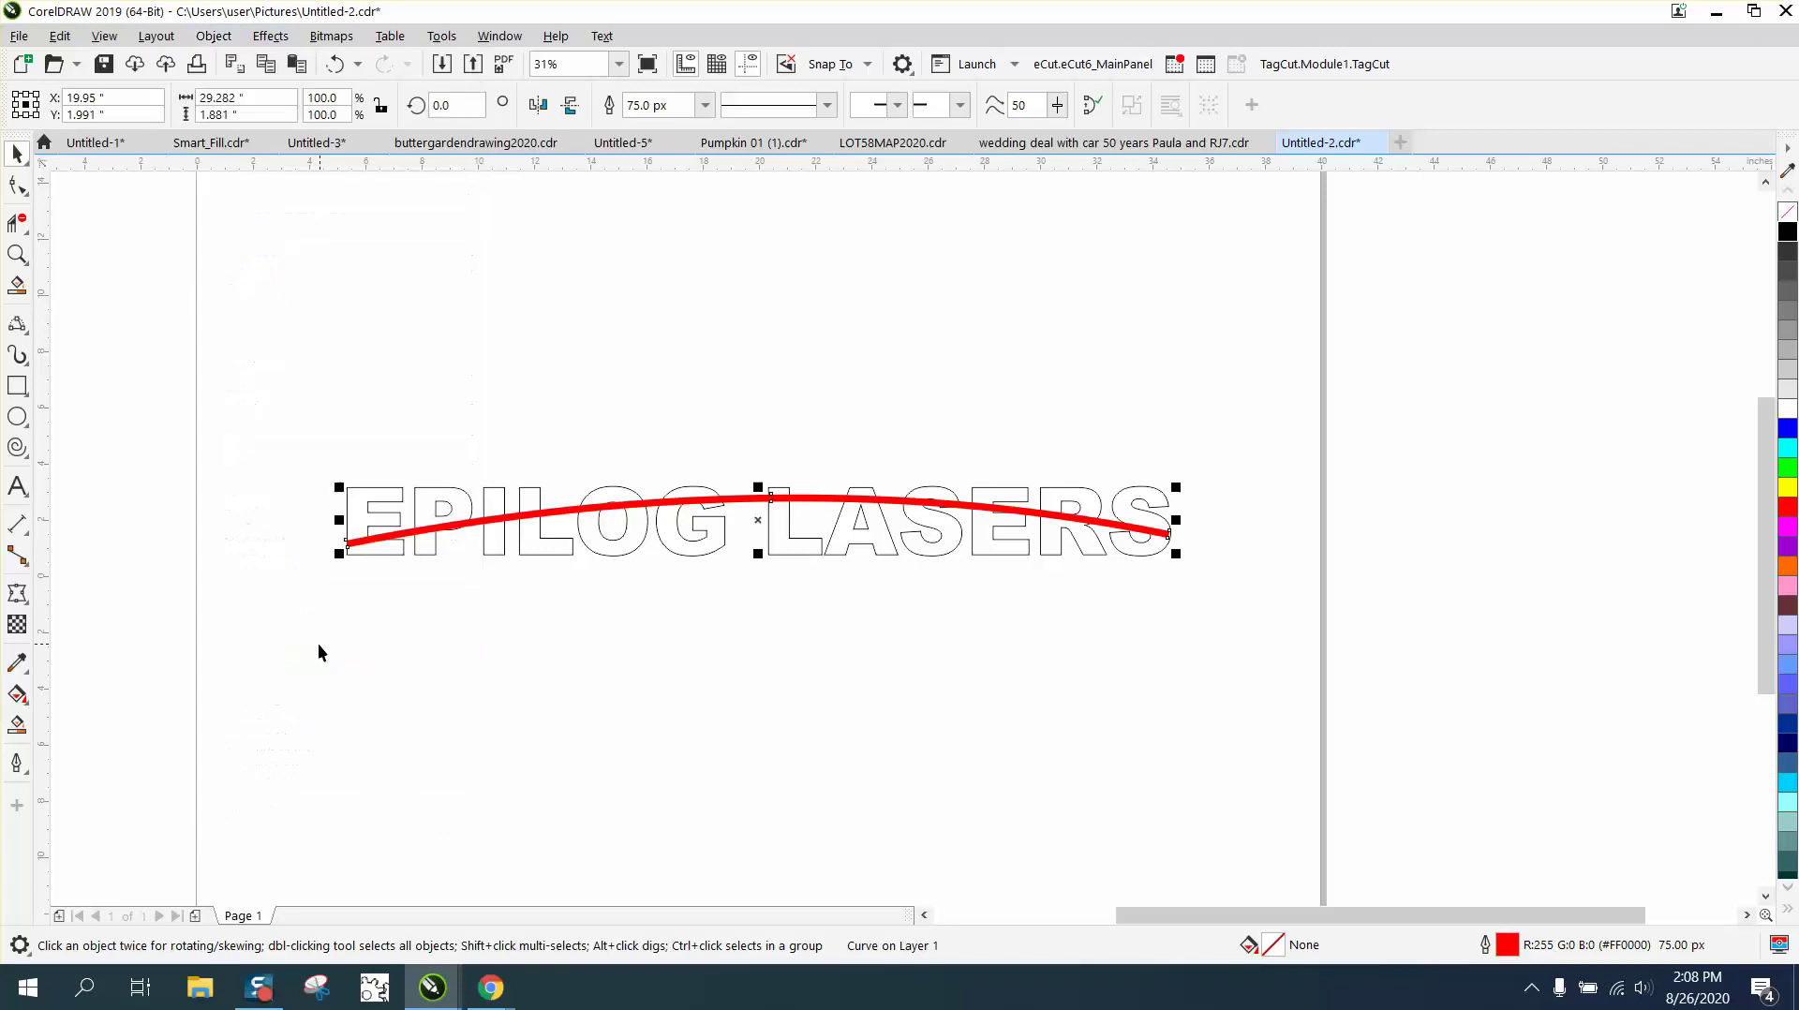
click(1787, 211)
right_click(1787, 231)
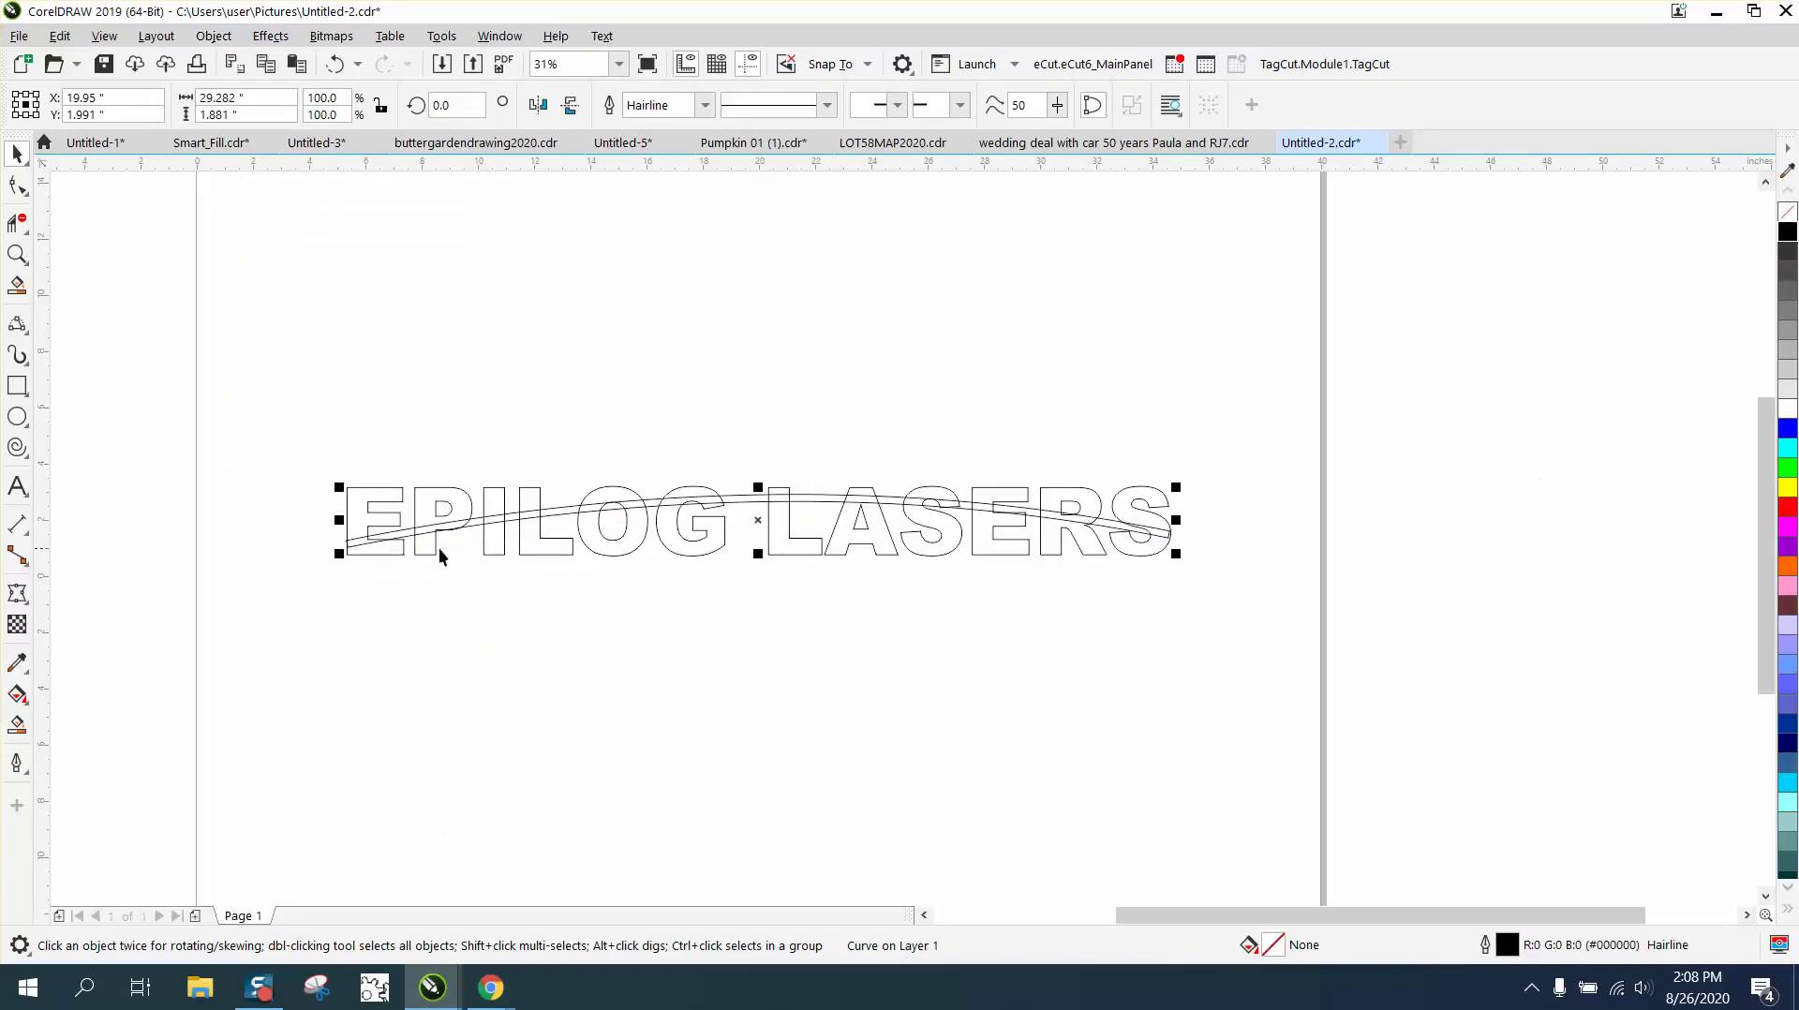
click(17, 253)
drag(250, 413, 1335, 731)
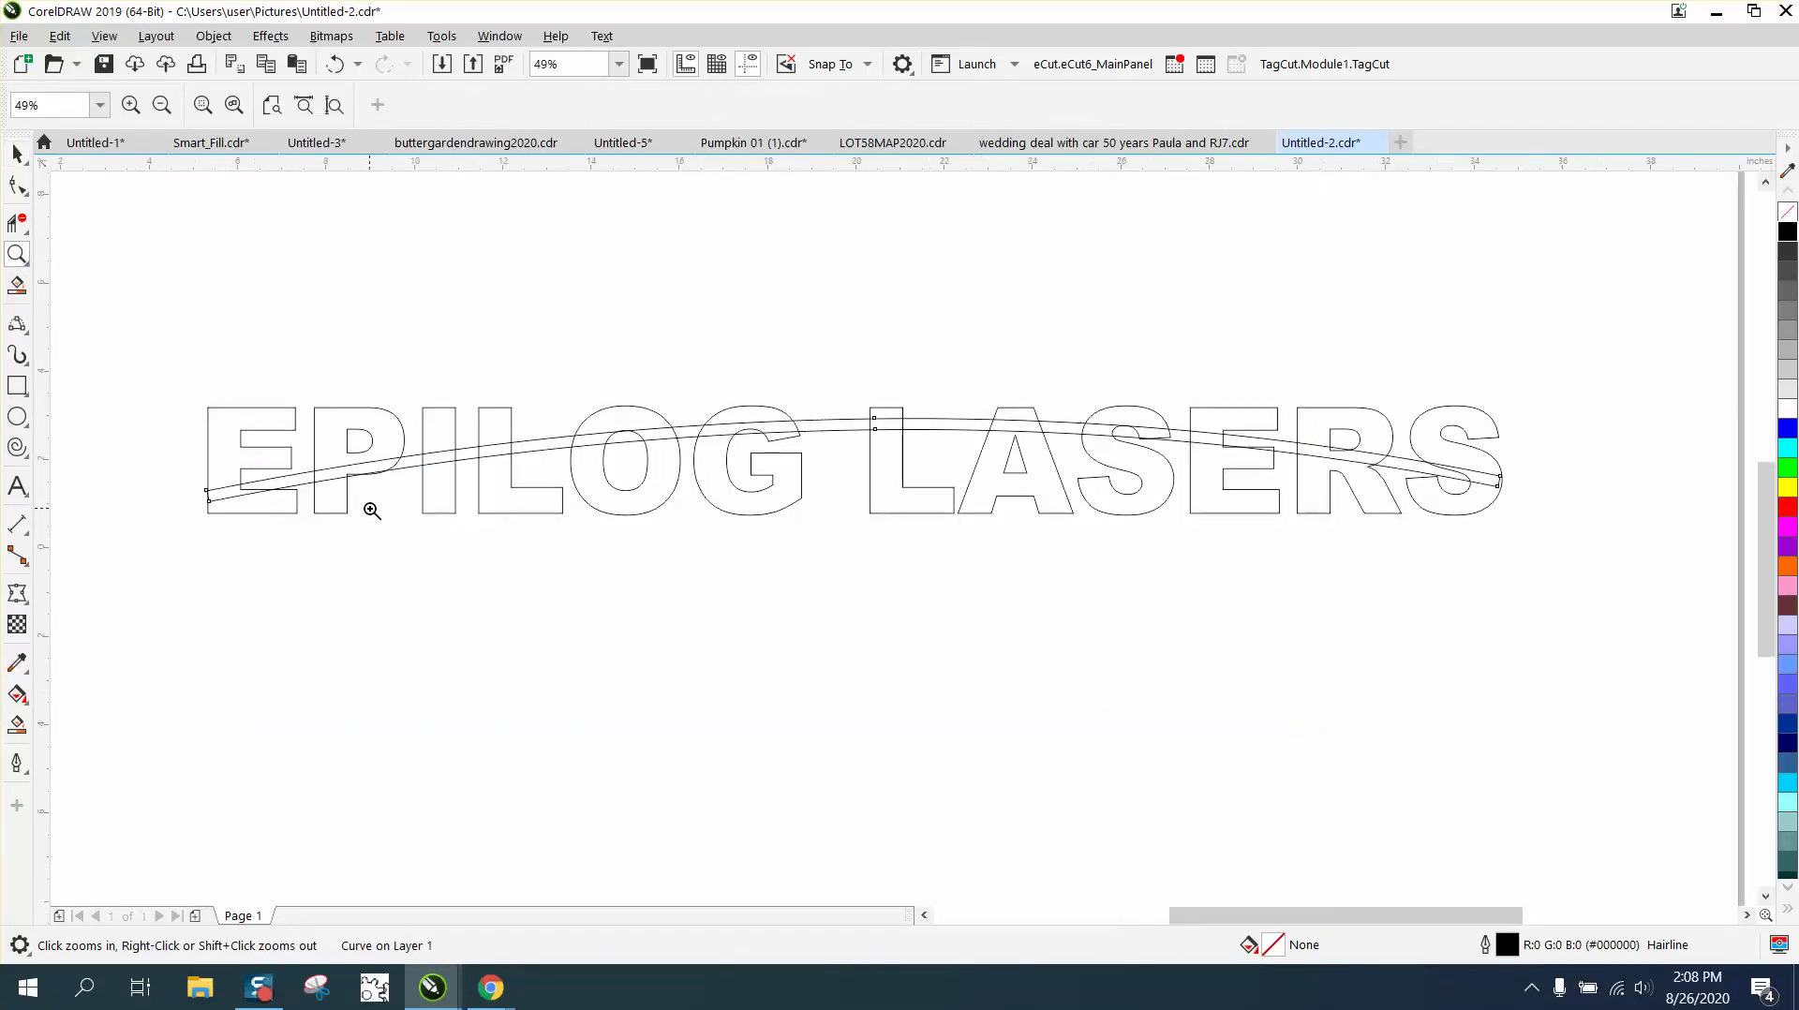
Step: With nothing selected, set the nudge offset to 3.0 inches
click(26, 729)
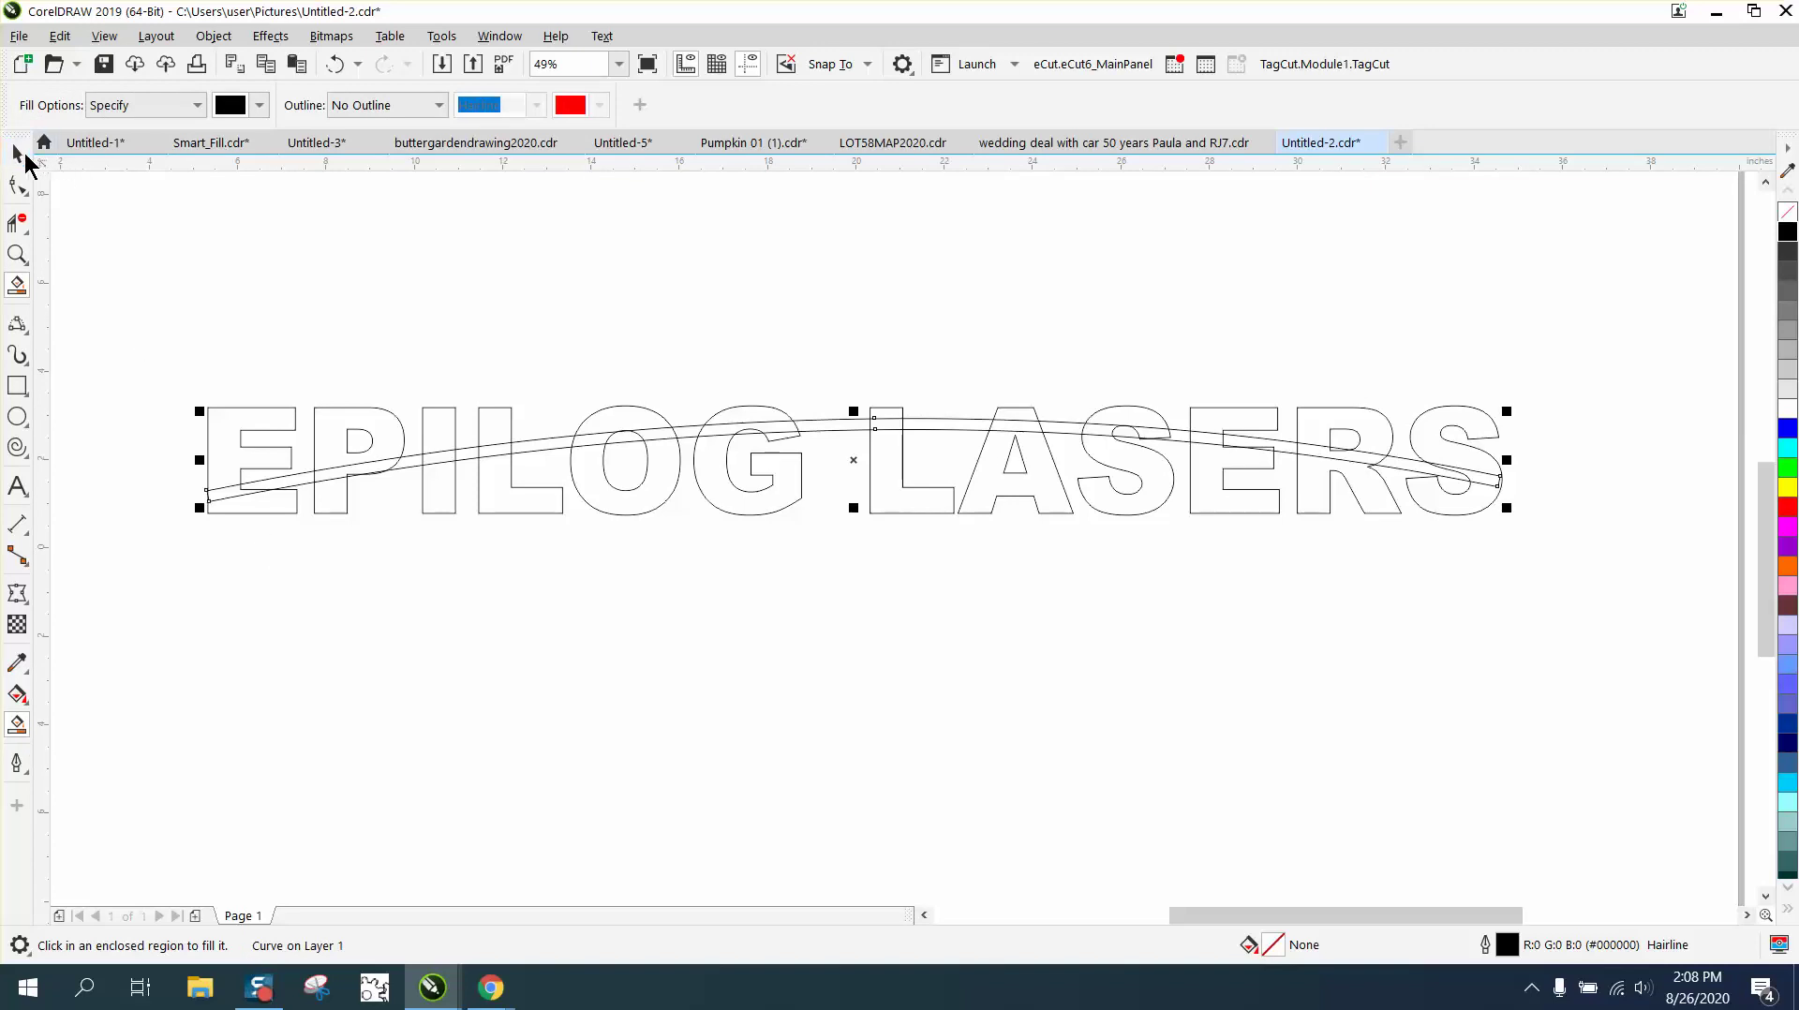
click(17, 153)
drag(170, 380, 264, 480)
drag(346, 537, 347, 537)
click(257, 407)
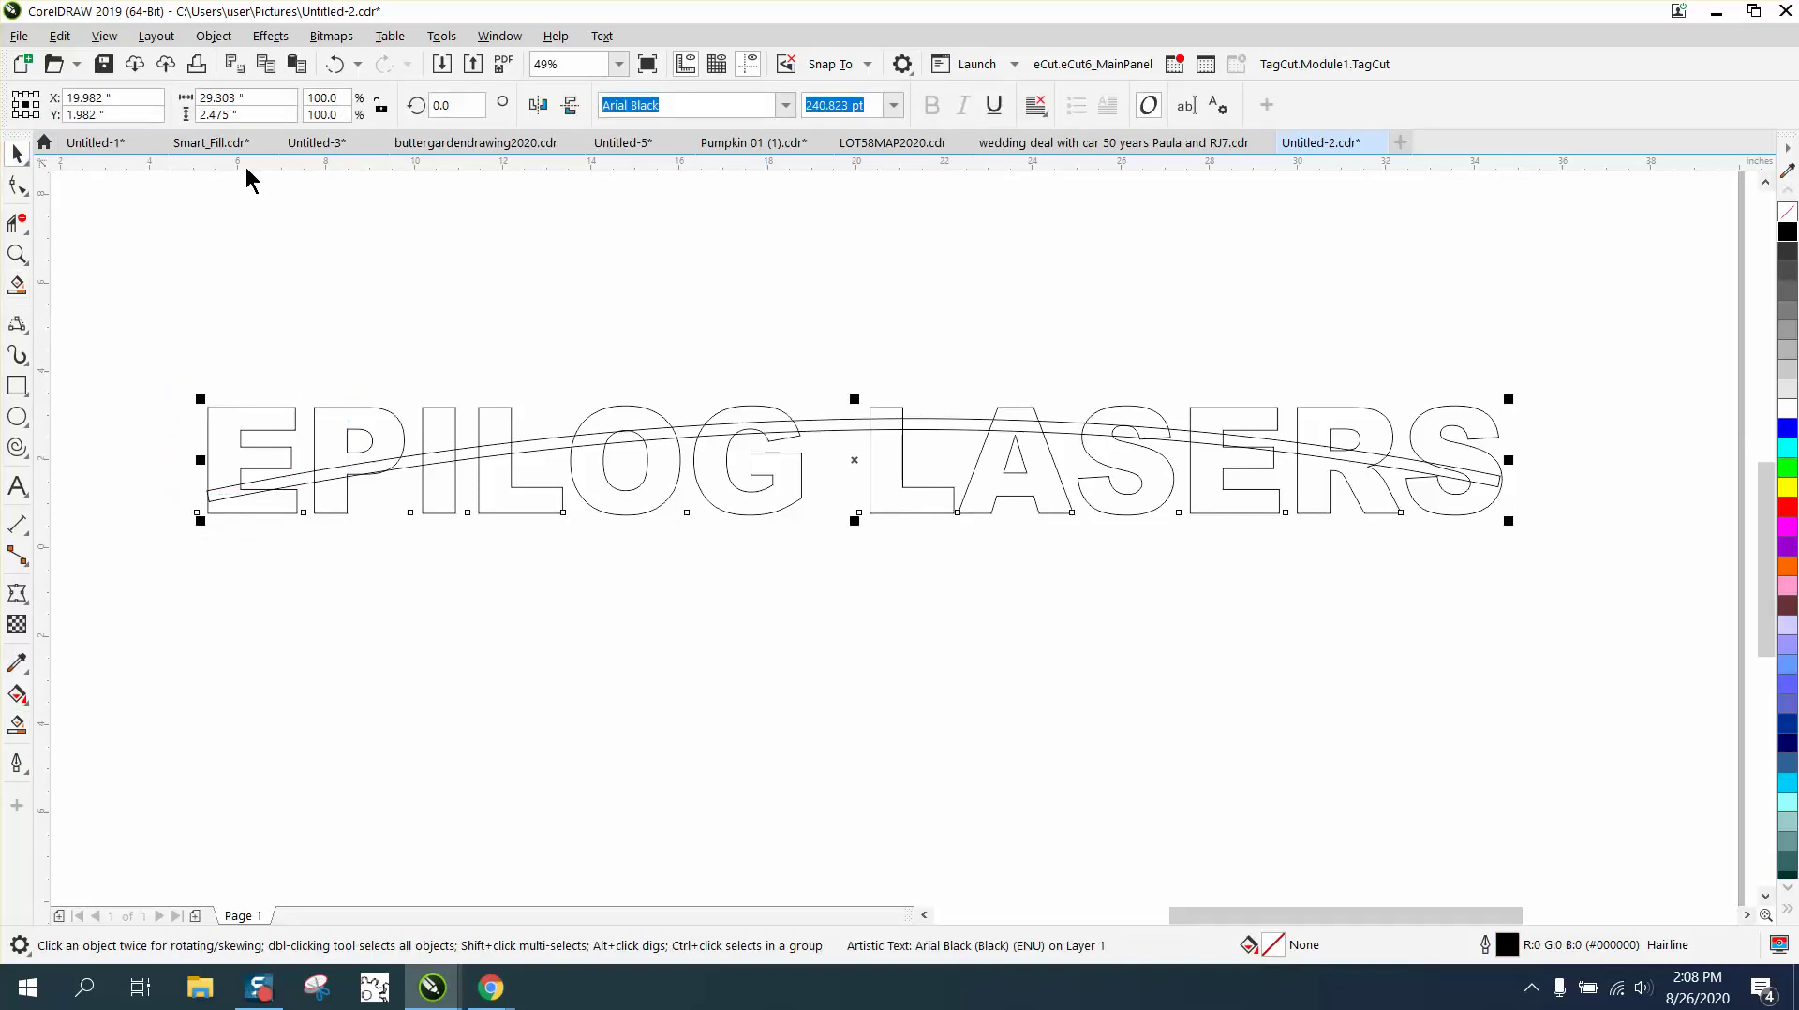
click(248, 218)
click(729, 105)
text(3)
key(Return)
Step: Smart Fill each piece of E, P, I, L, O, G and nudge each up 3 inches
click(17, 724)
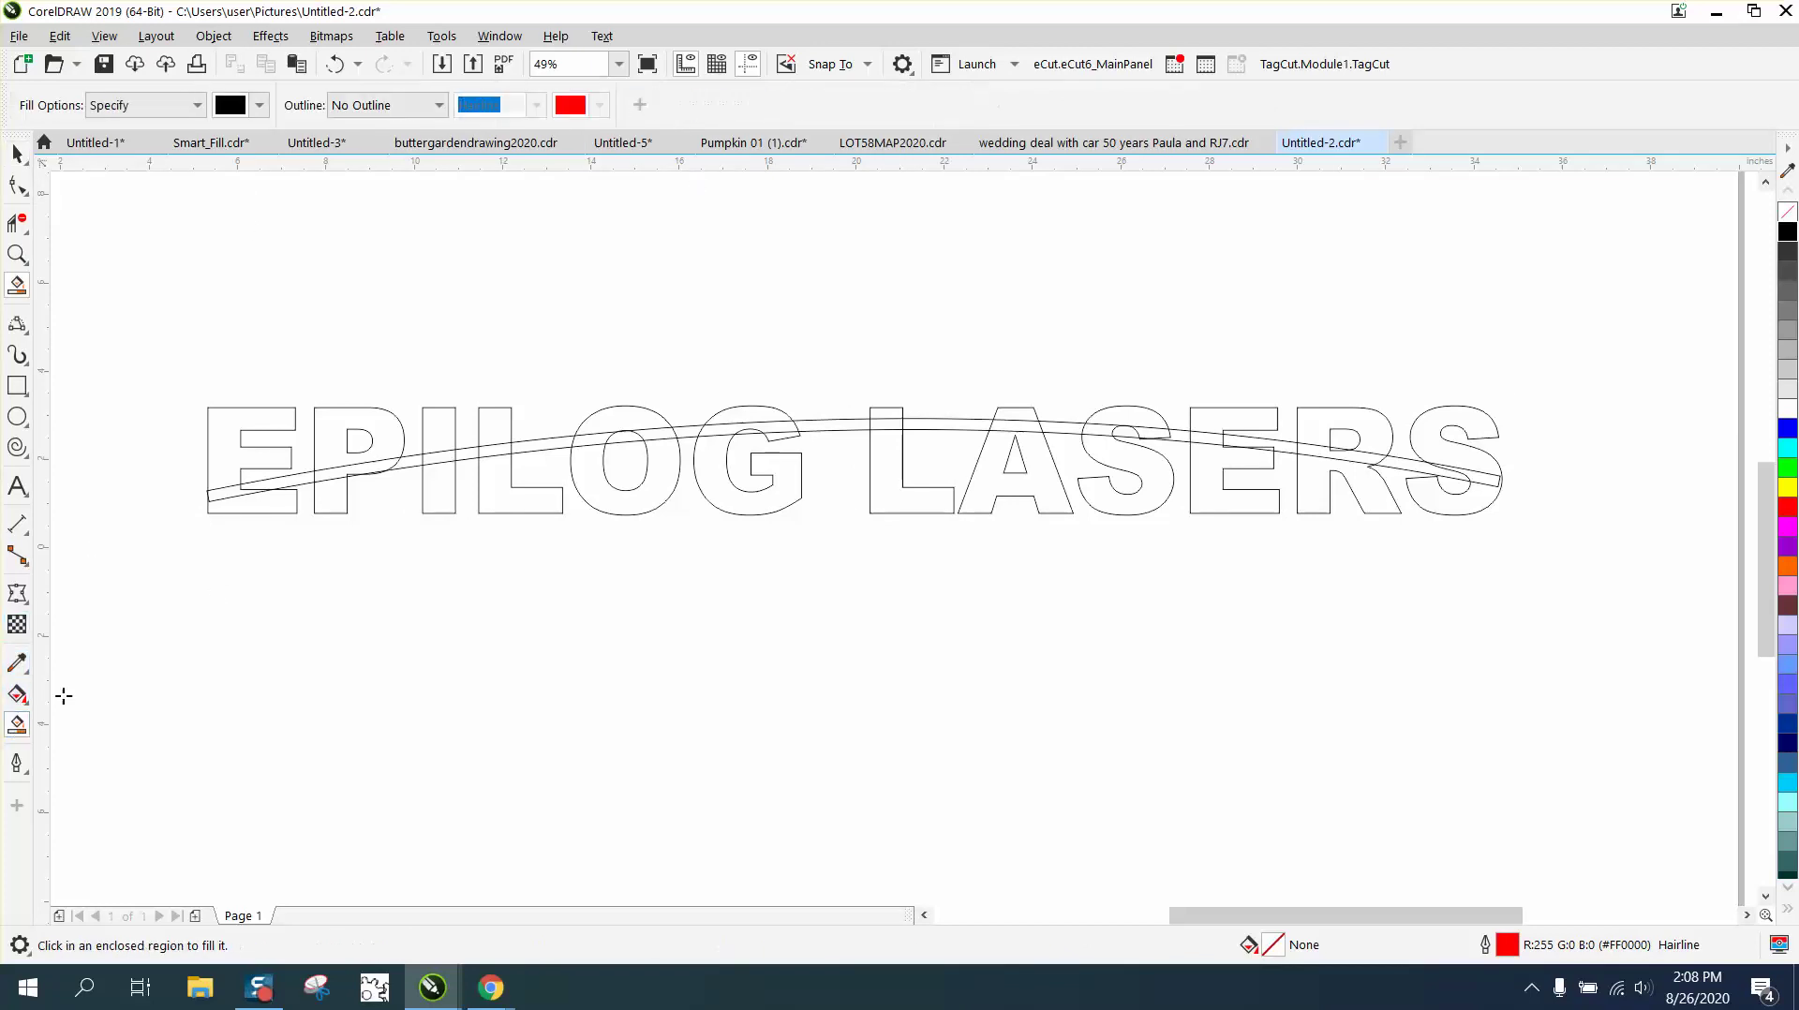
click(286, 509)
key(Up)
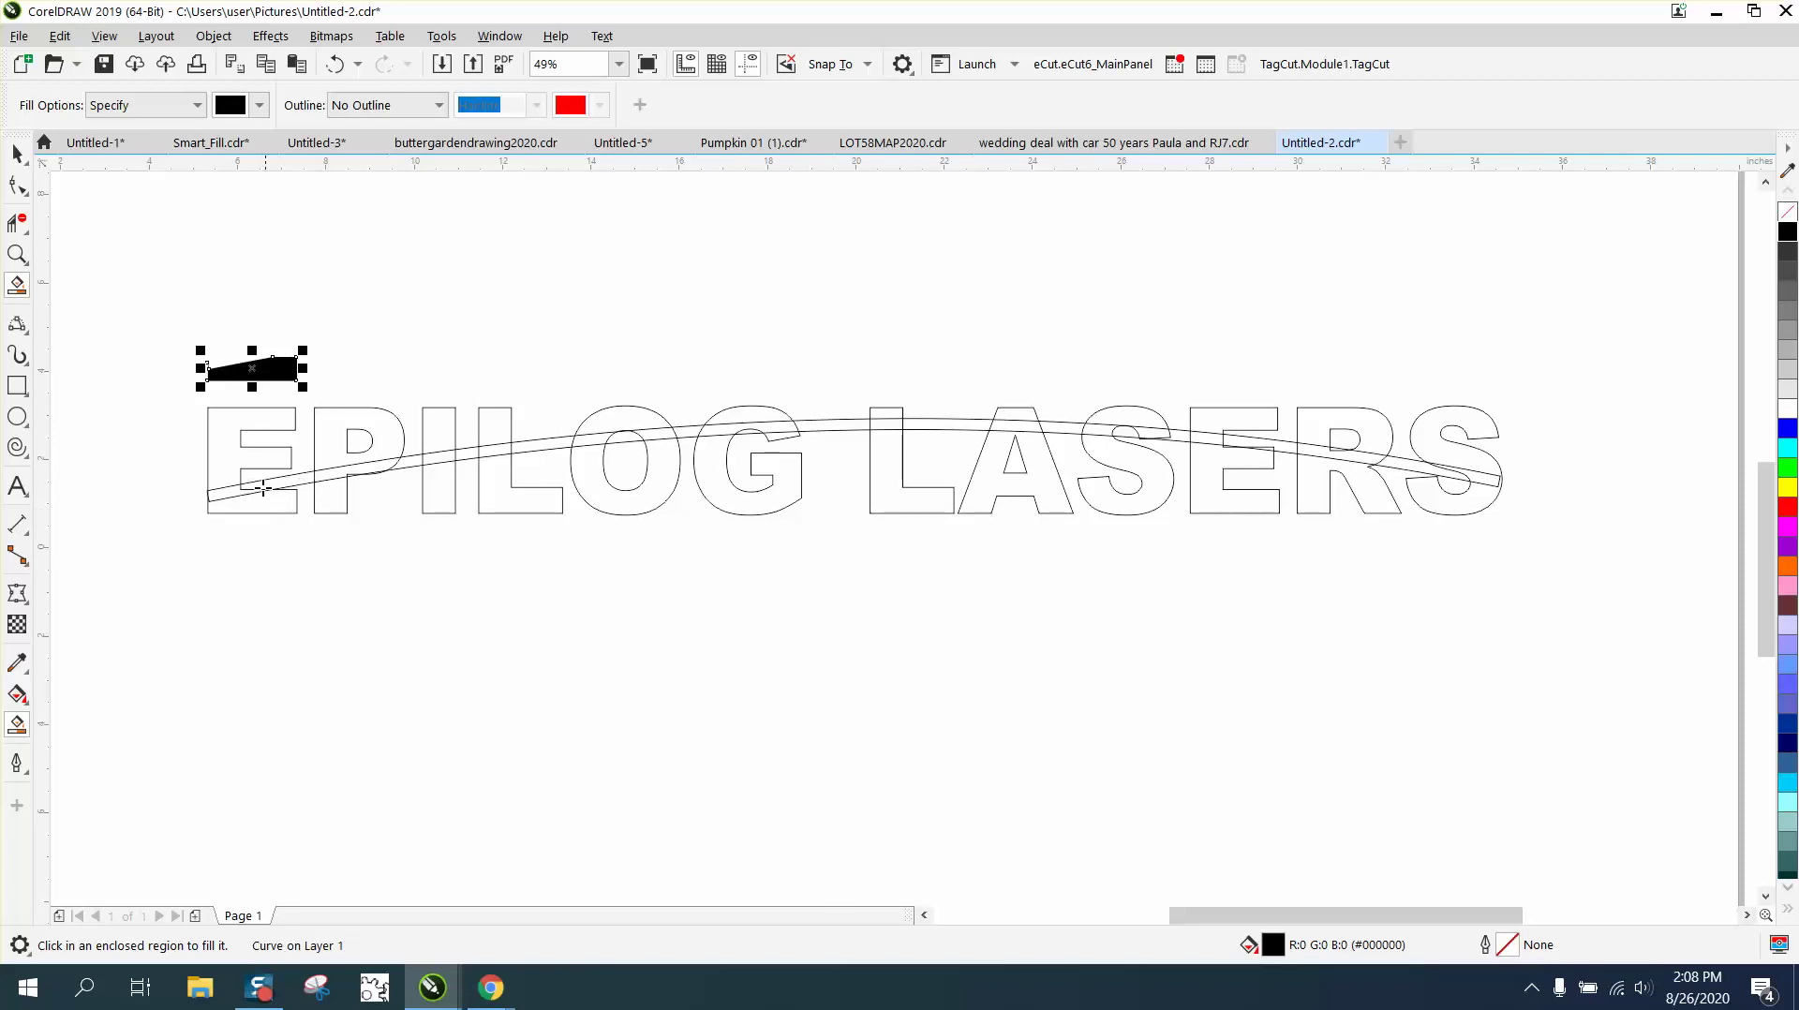
click(229, 441)
key(Up)
click(324, 434)
key(Up)
click(328, 490)
key(Up)
click(438, 436)
key(Up)
click(440, 492)
key(Up)
click(507, 497)
key(Up)
click(492, 426)
key(Up)
click(597, 431)
key(Up)
click(588, 469)
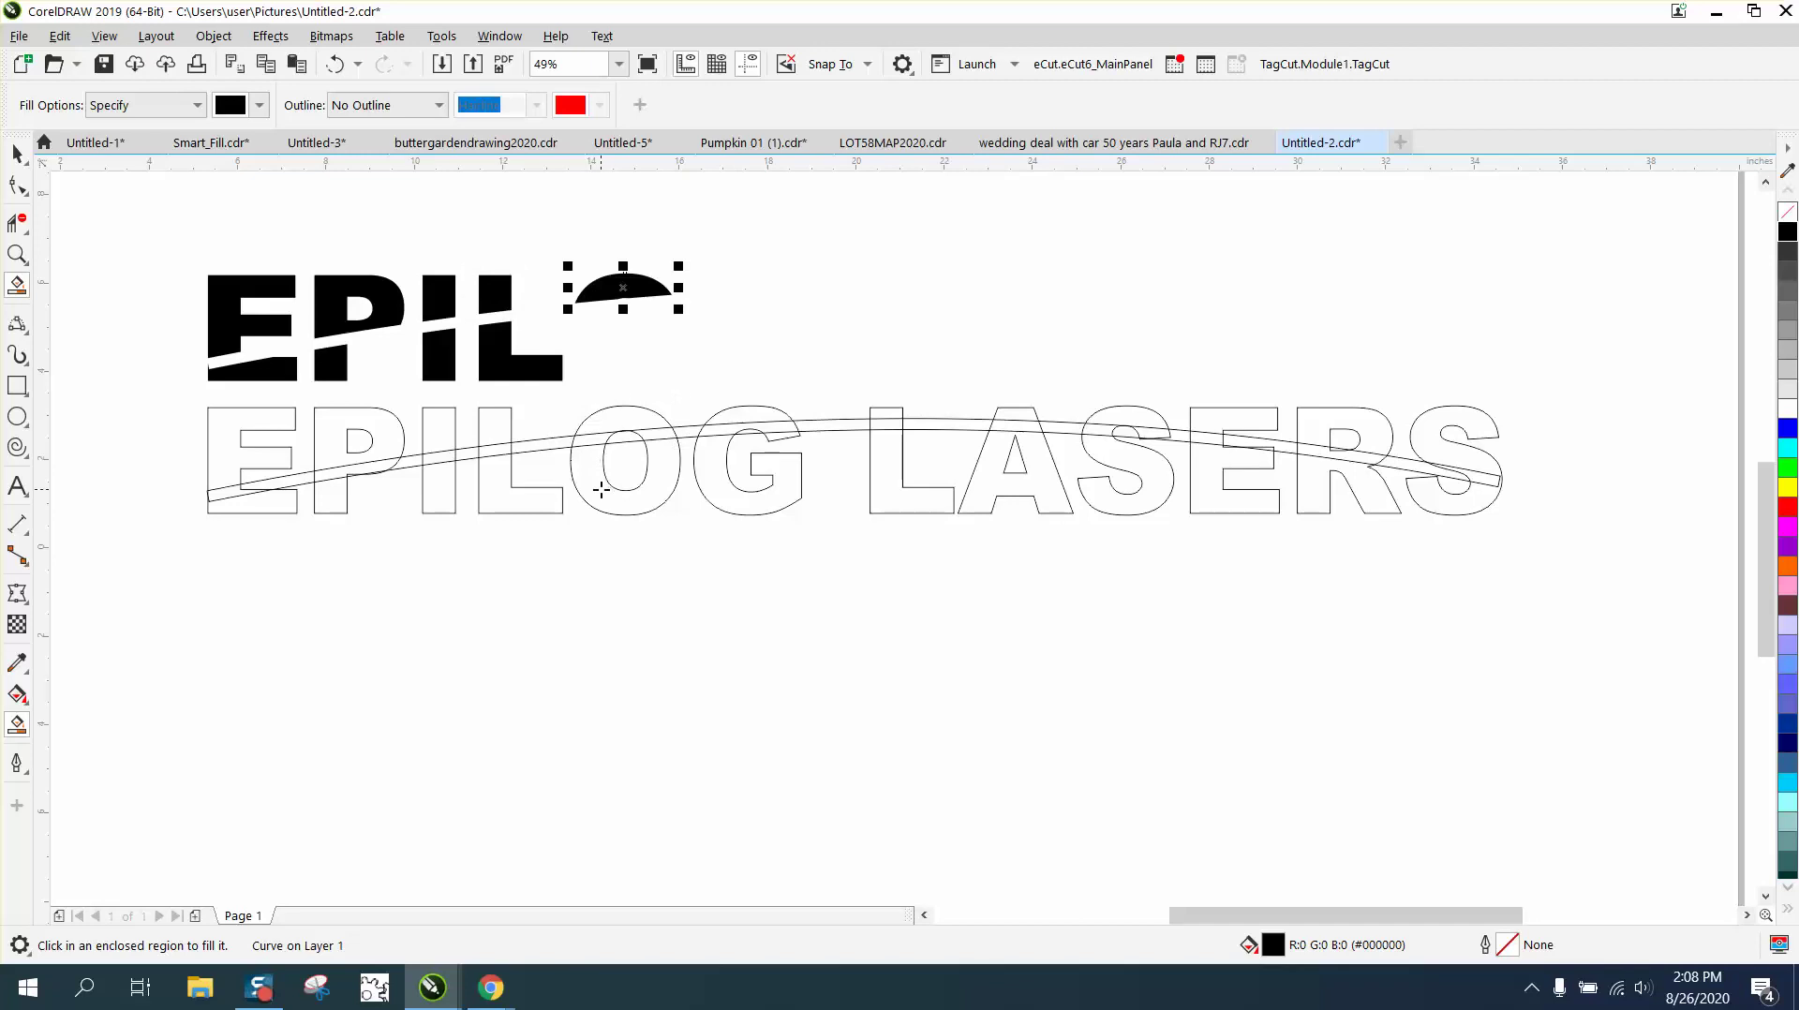
key(Up)
click(714, 490)
key(Up)
click(757, 413)
key(Up)
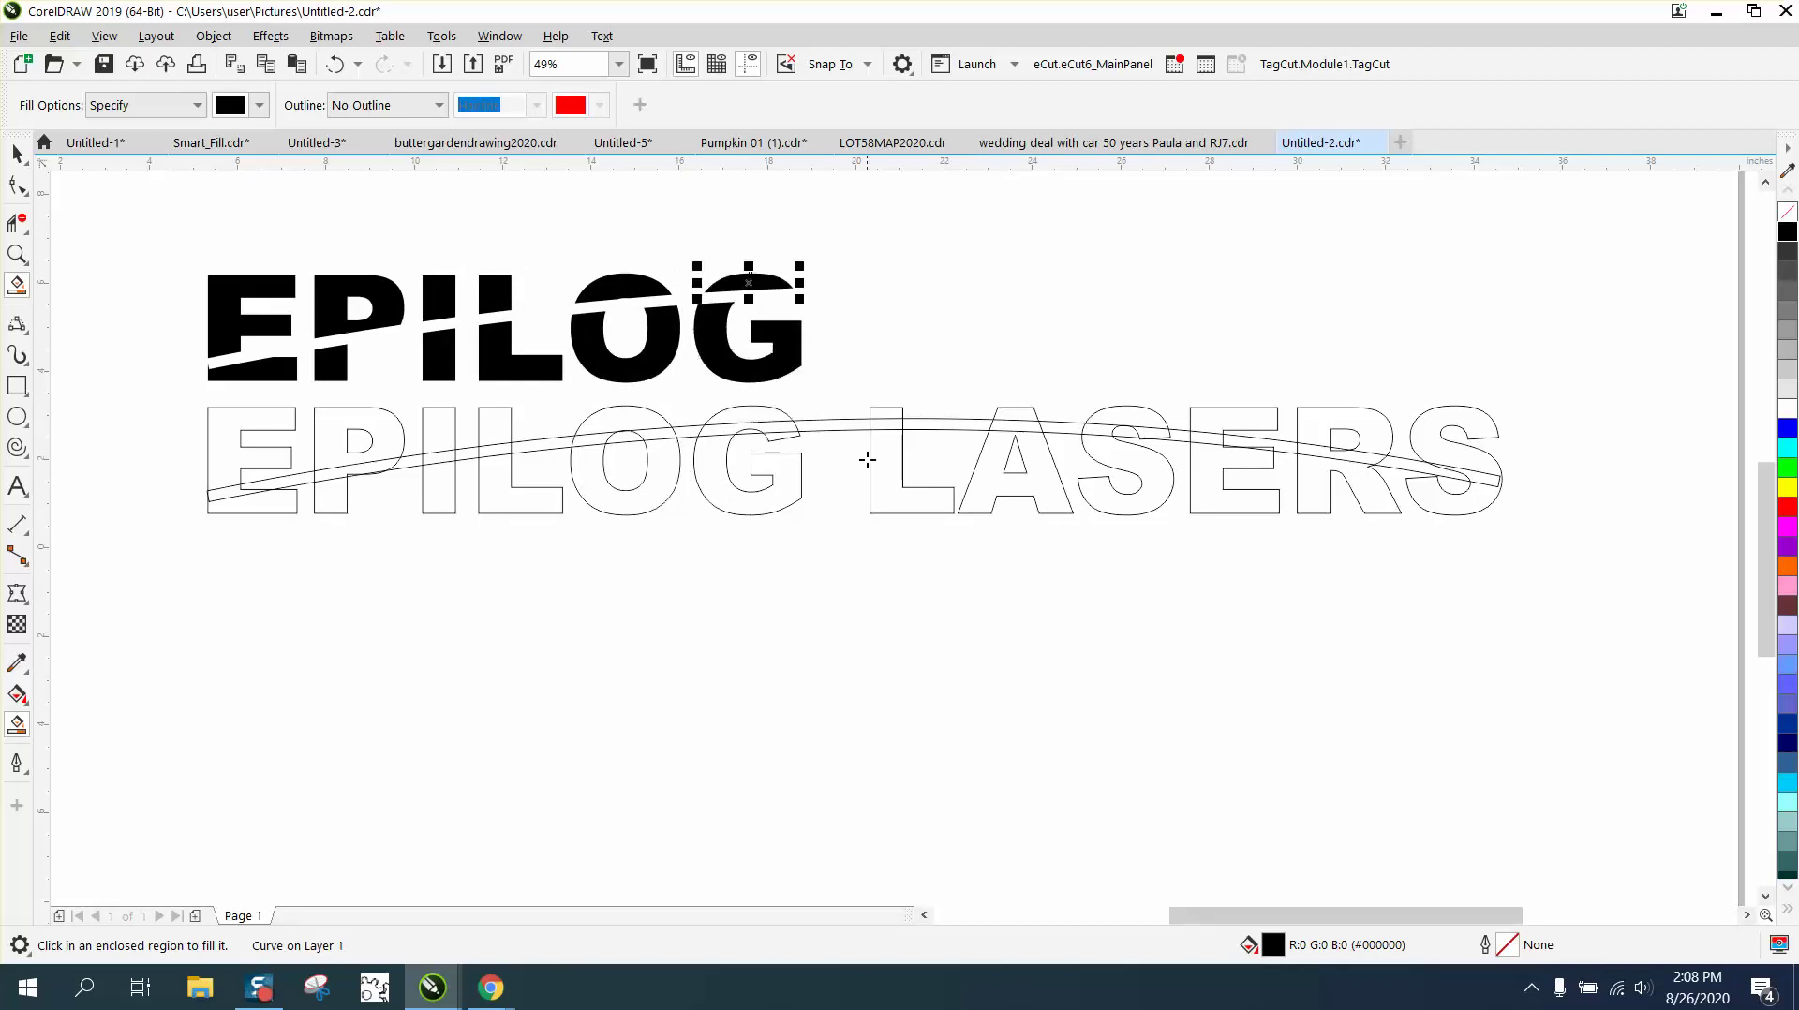
Step: Smart Fill each piece of L, A, S, E, R, S in LASERS, nudging each up
click(879, 470)
key(Up)
click(881, 413)
key(Up)
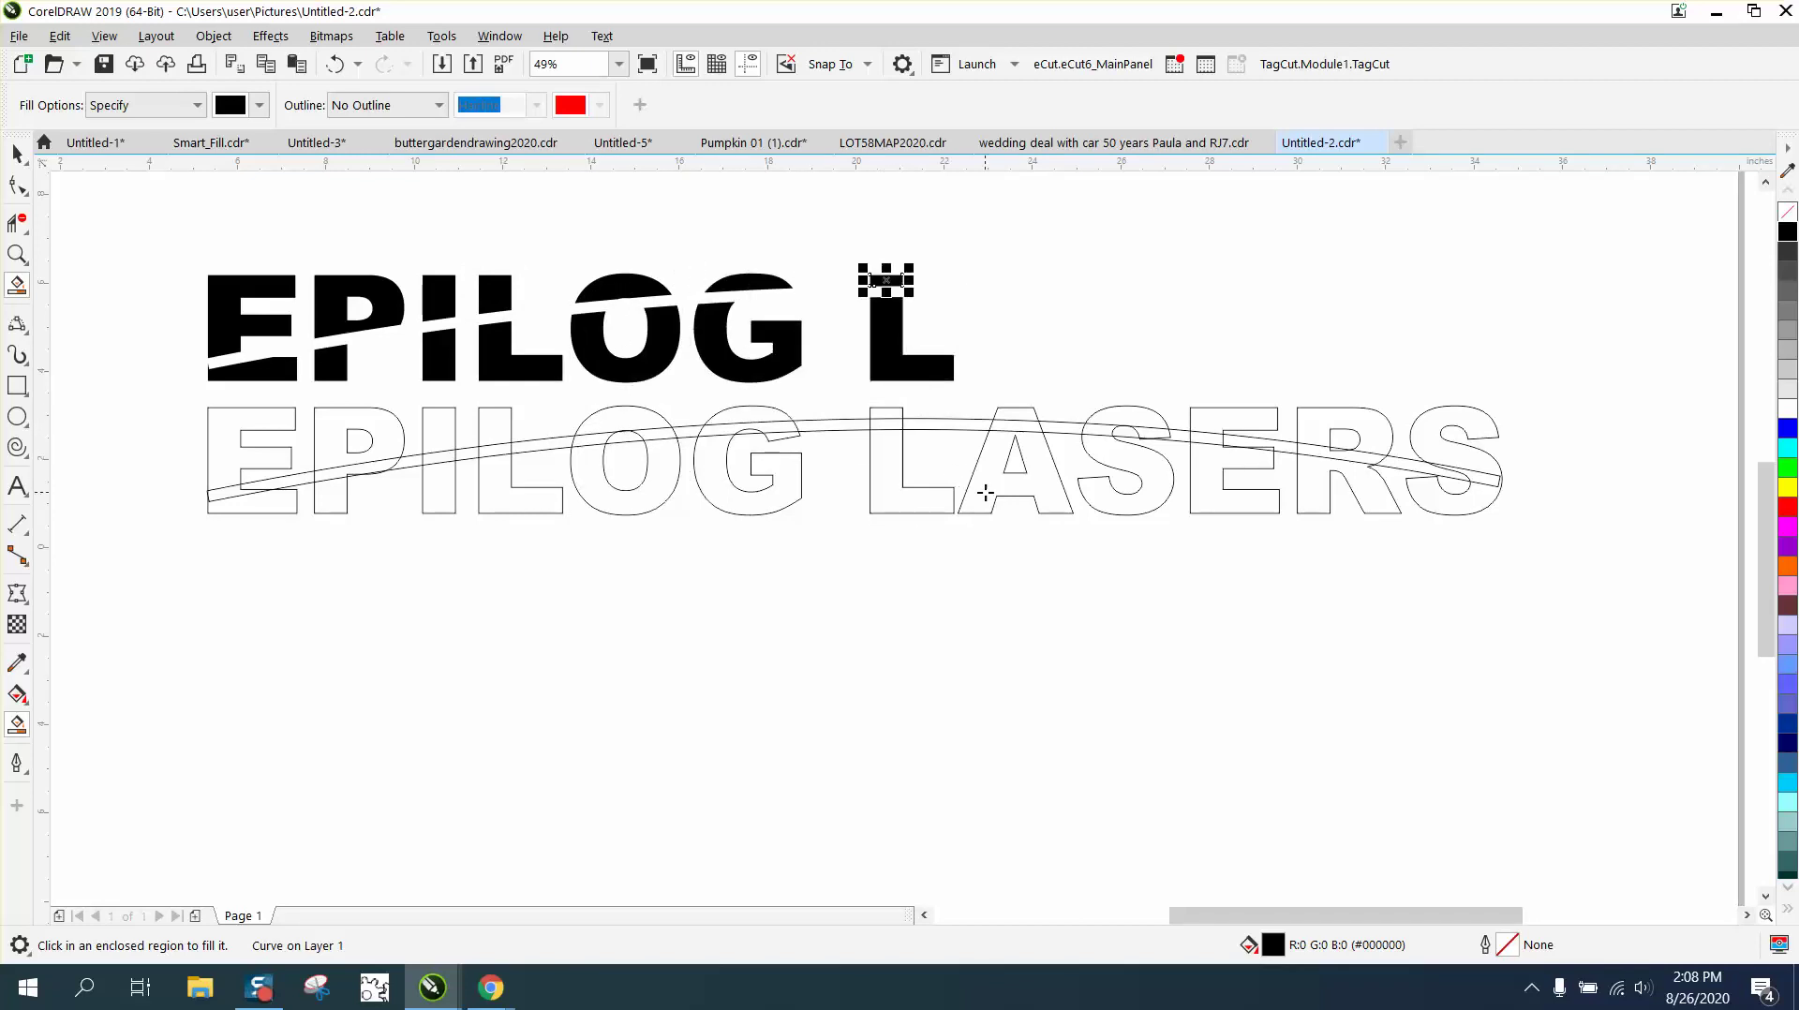
click(985, 492)
key(Up)
click(1018, 416)
key(Up)
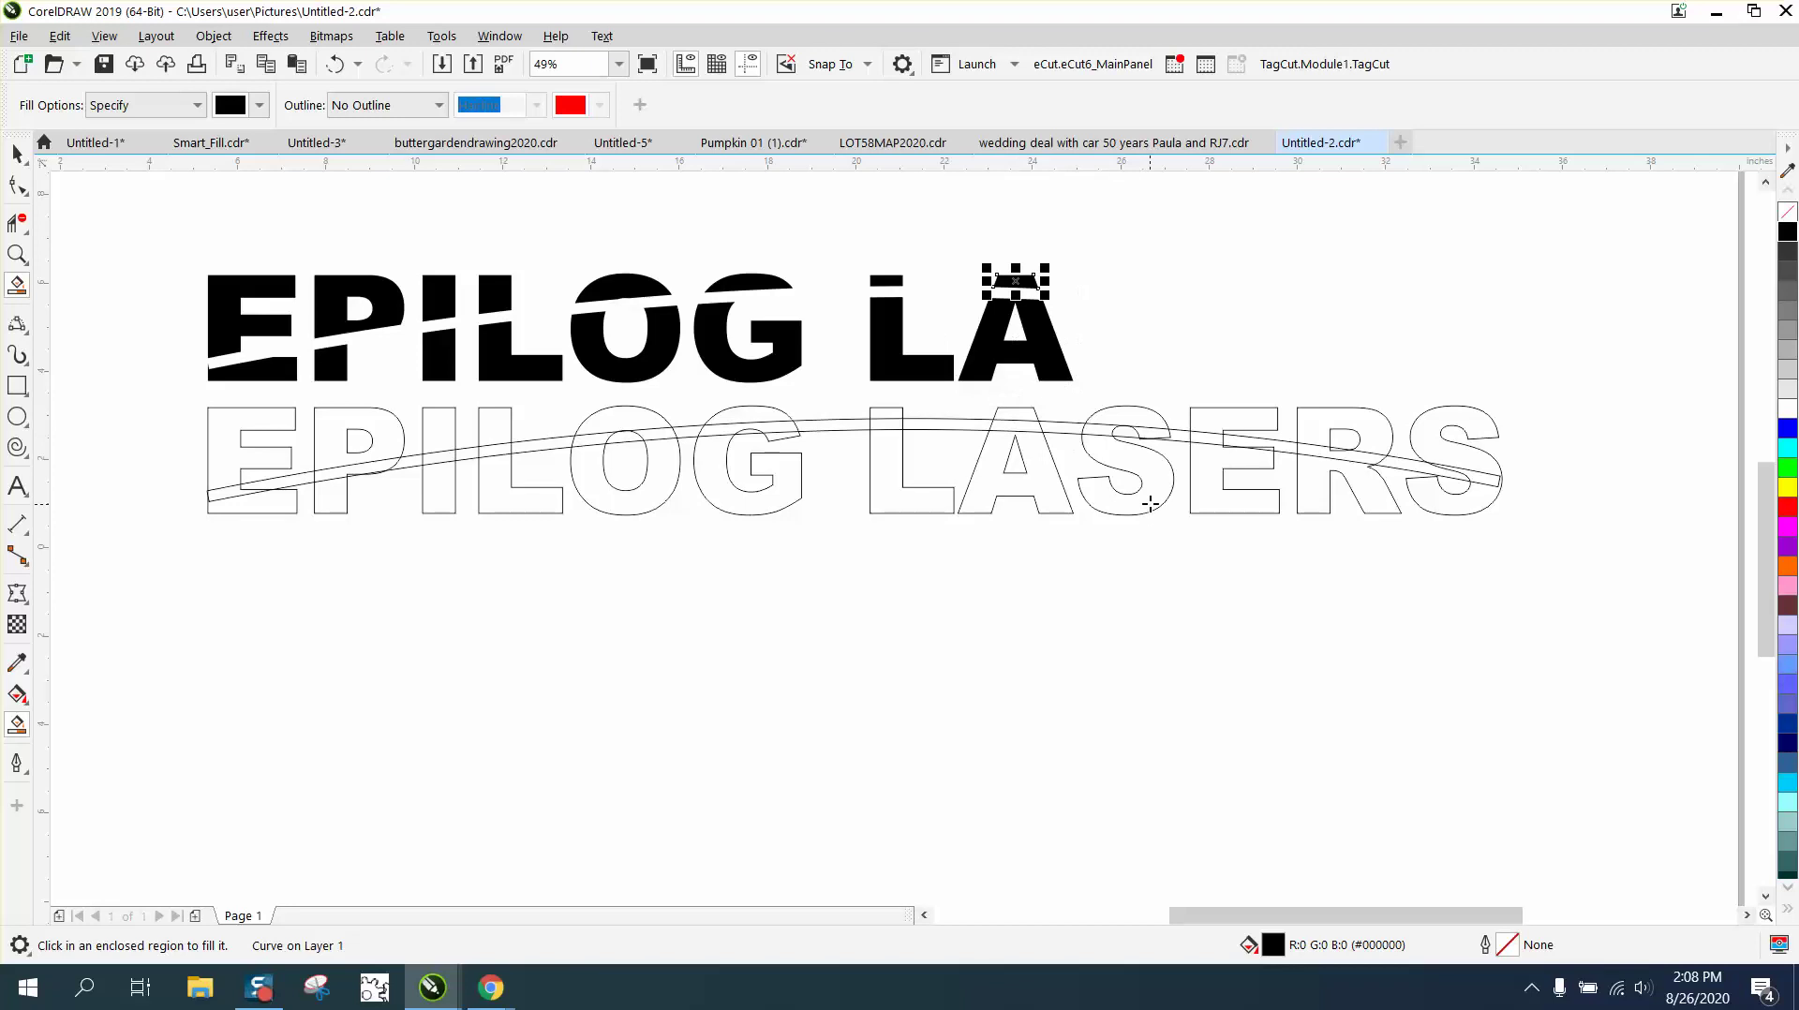
click(1151, 504)
key(Up)
click(1155, 416)
key(Up)
click(1204, 418)
key(Up)
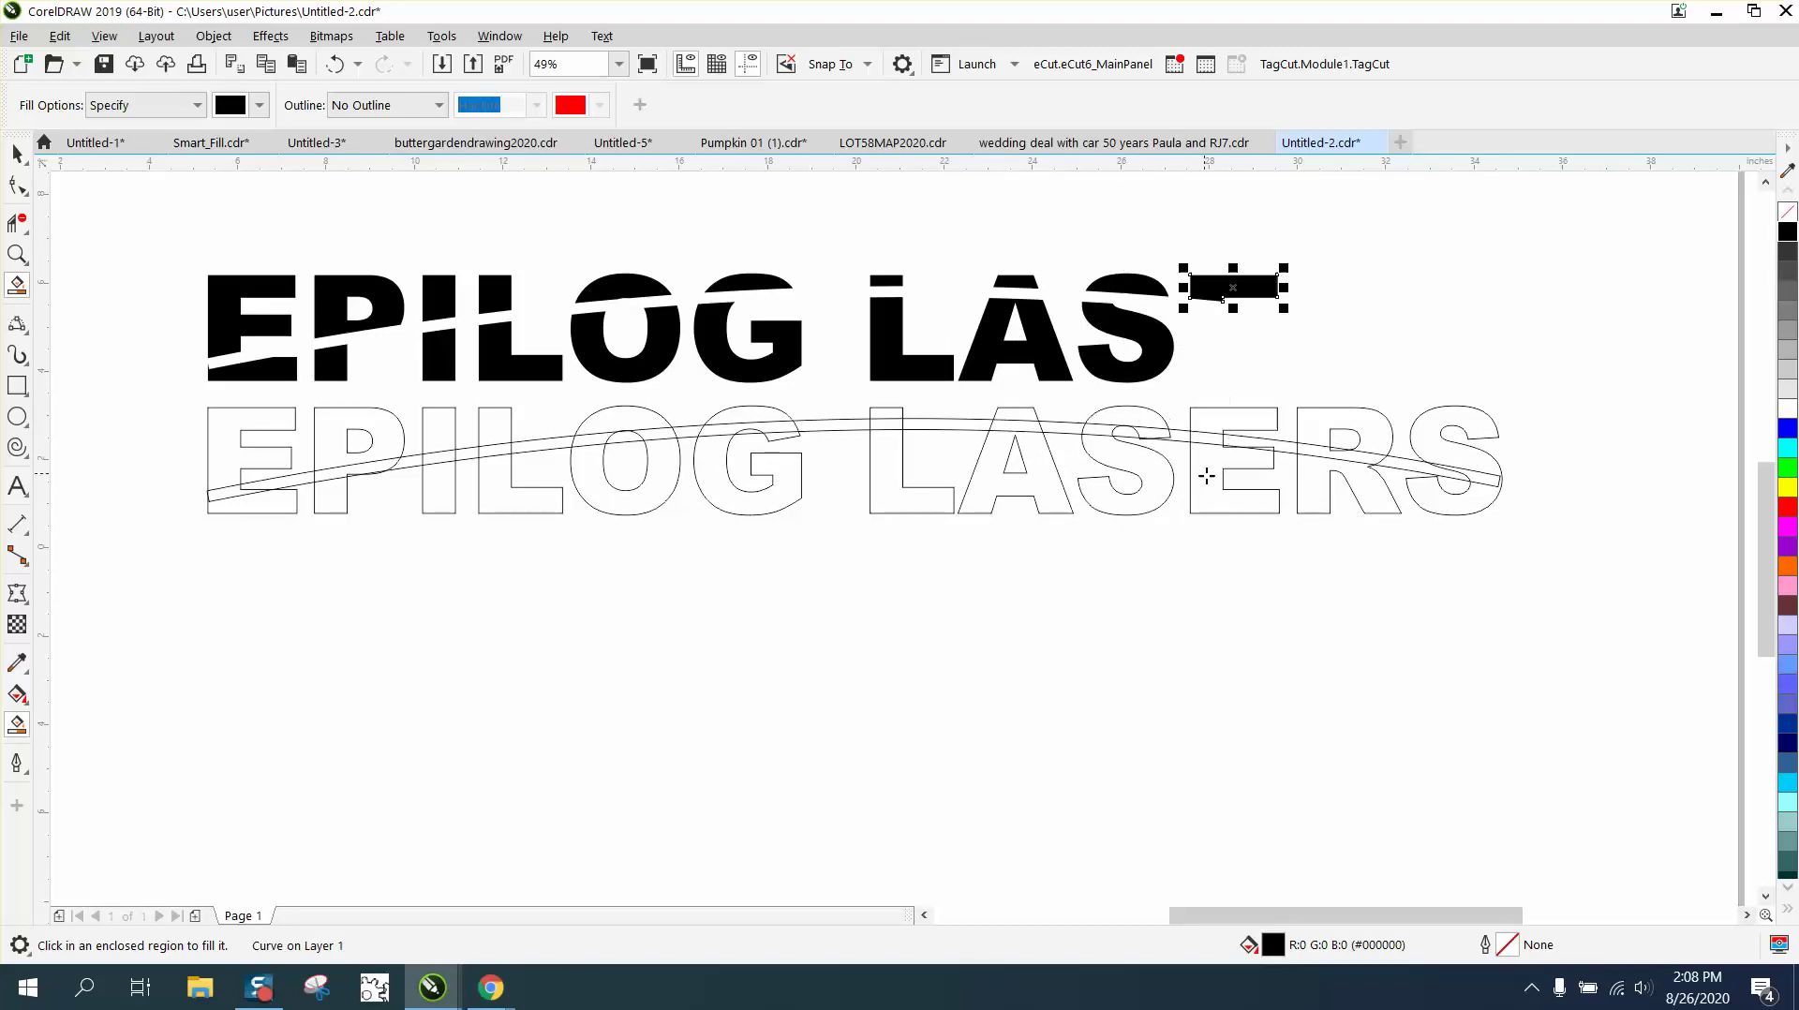
click(1206, 477)
key(Up)
click(1309, 423)
key(Up)
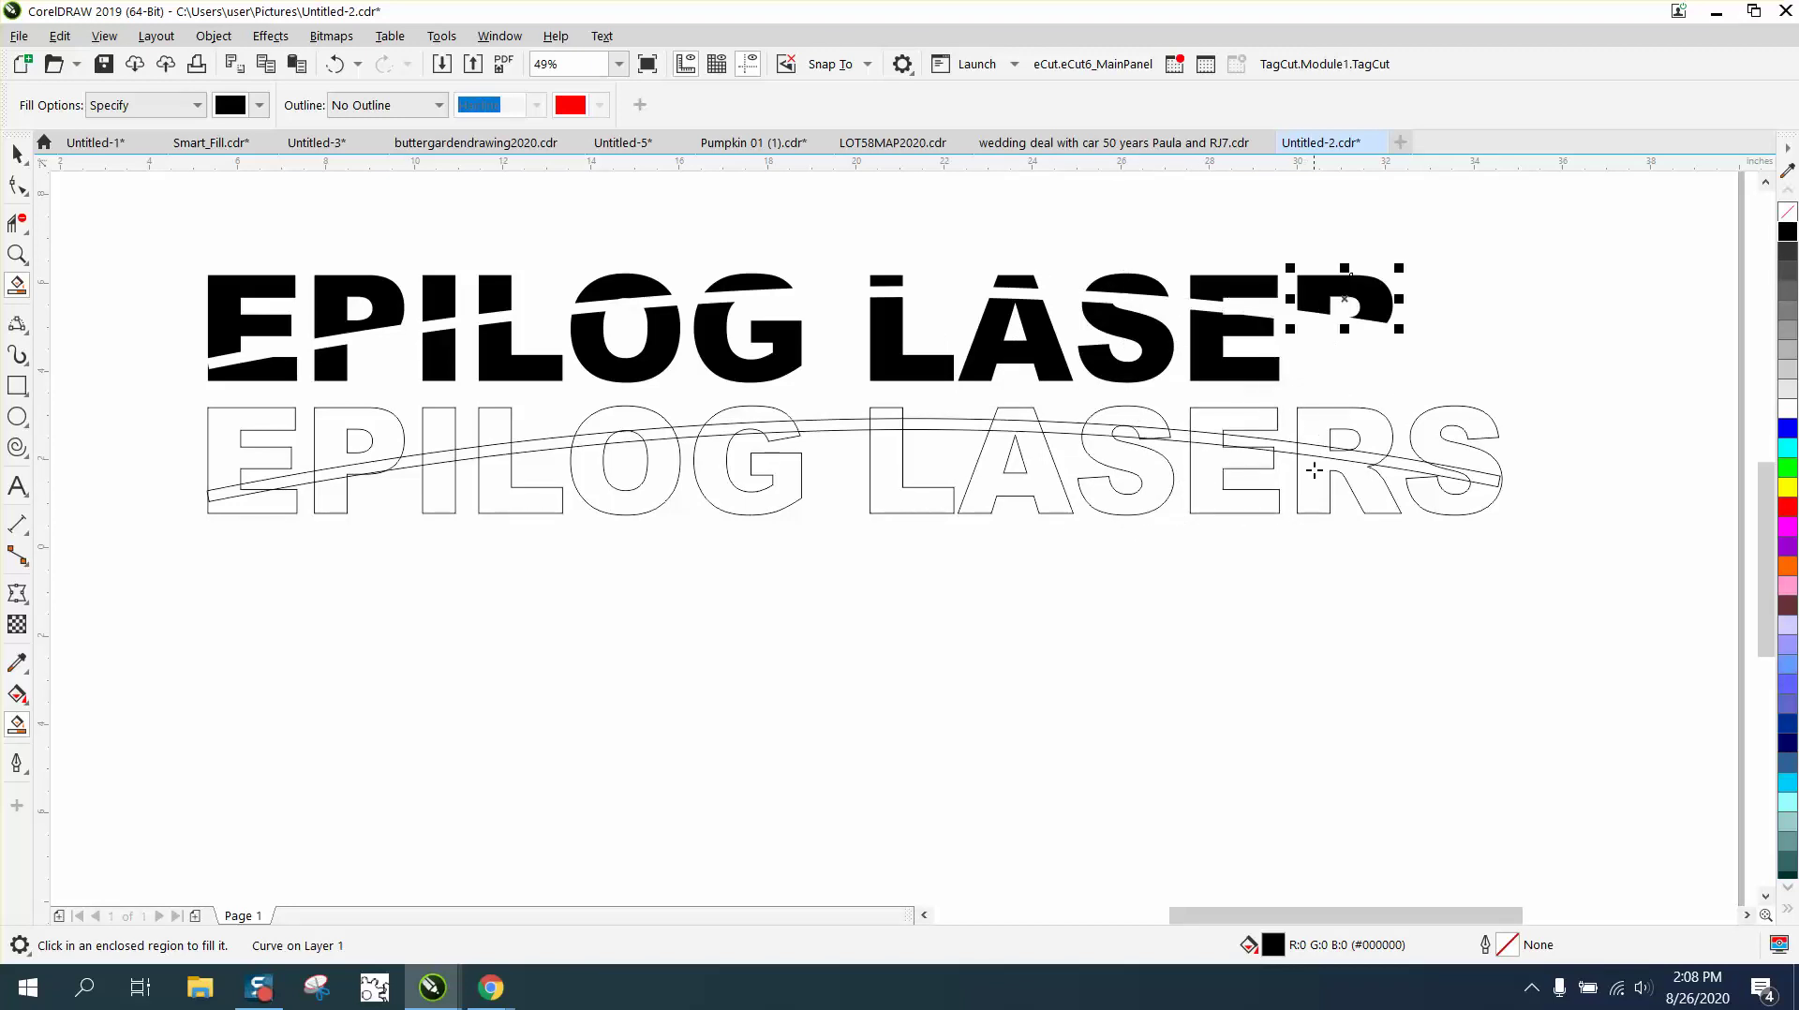
click(1313, 486)
key(Up)
click(1440, 443)
key(Up)
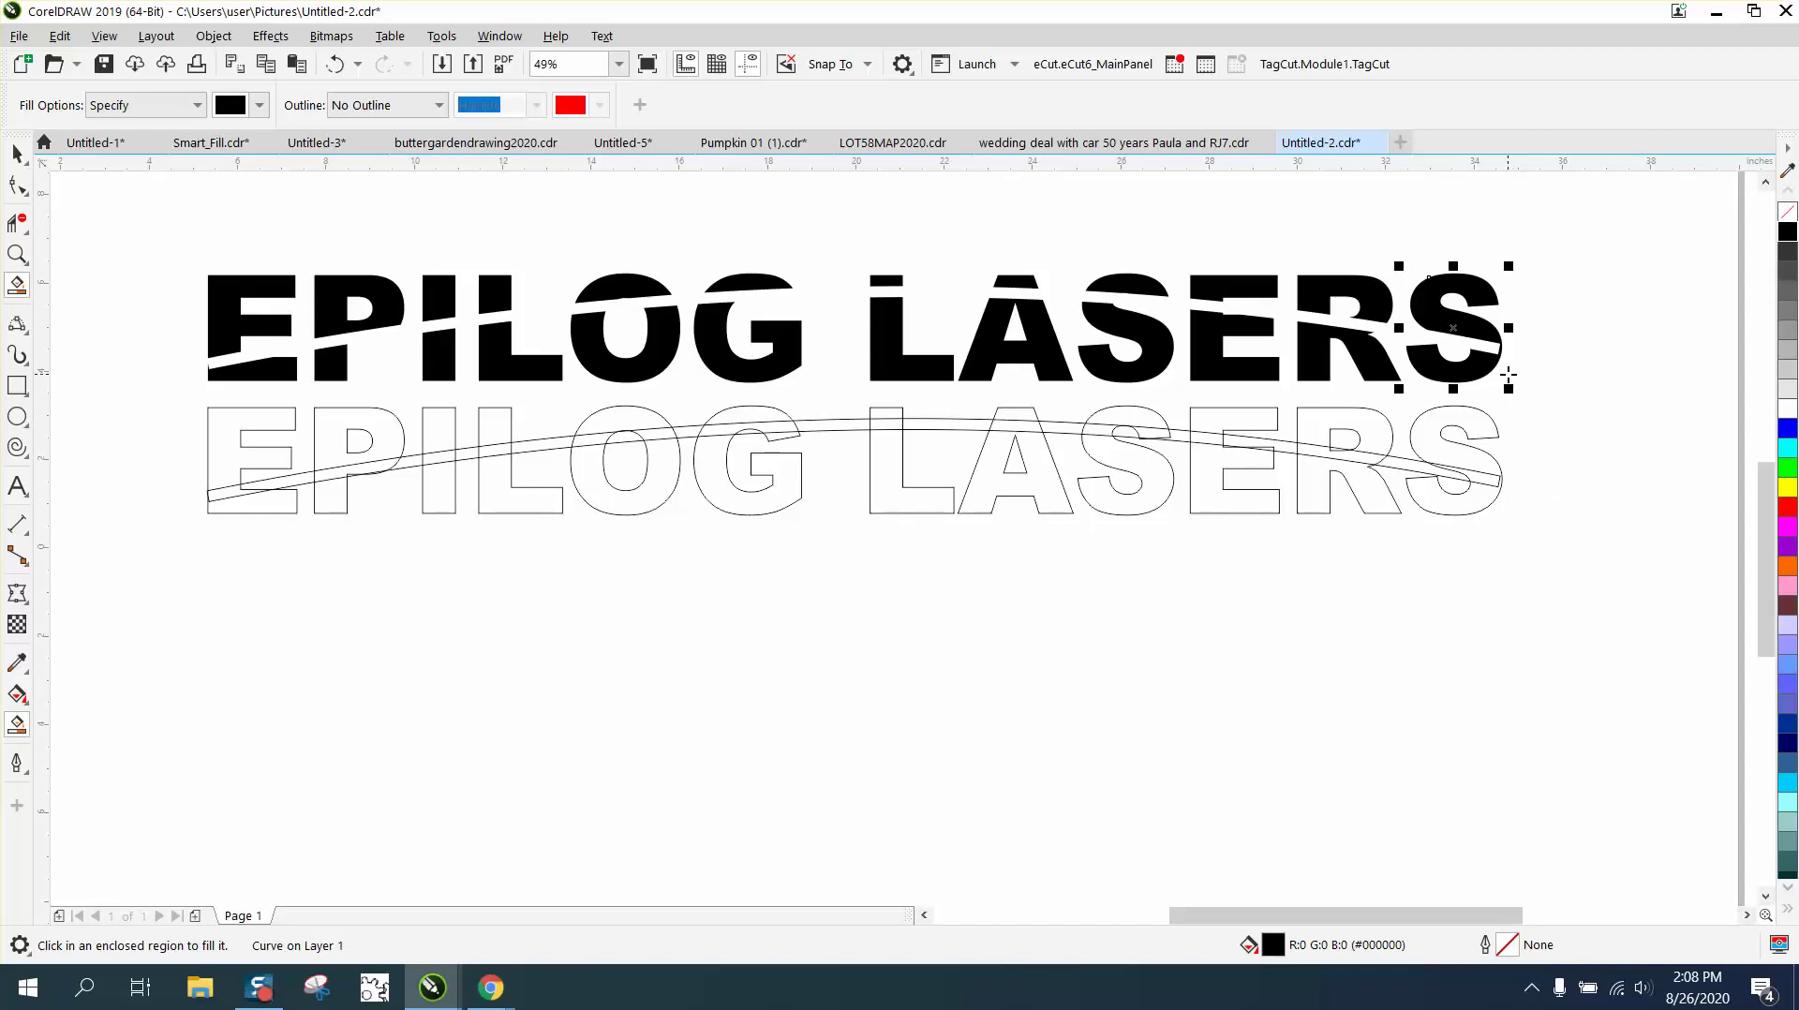
Step: Undo the final S's fill and its upward nudge
click(335, 63)
click(336, 63)
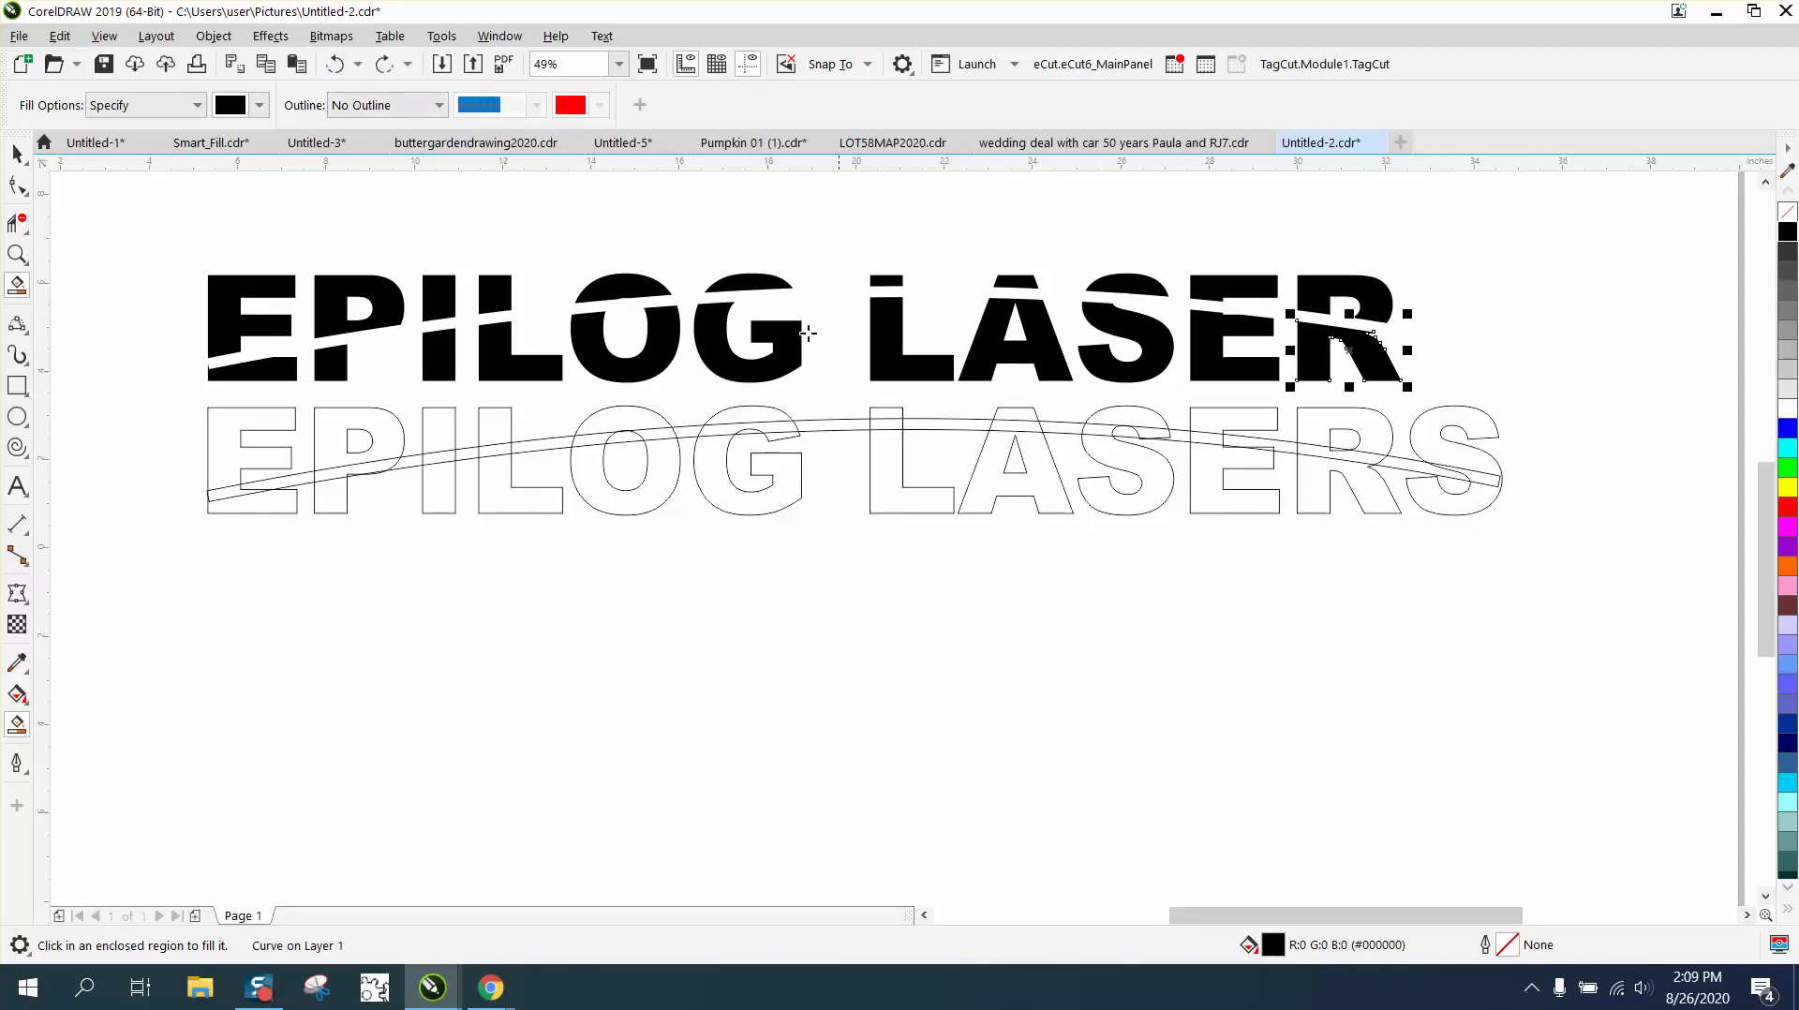
click(18, 185)
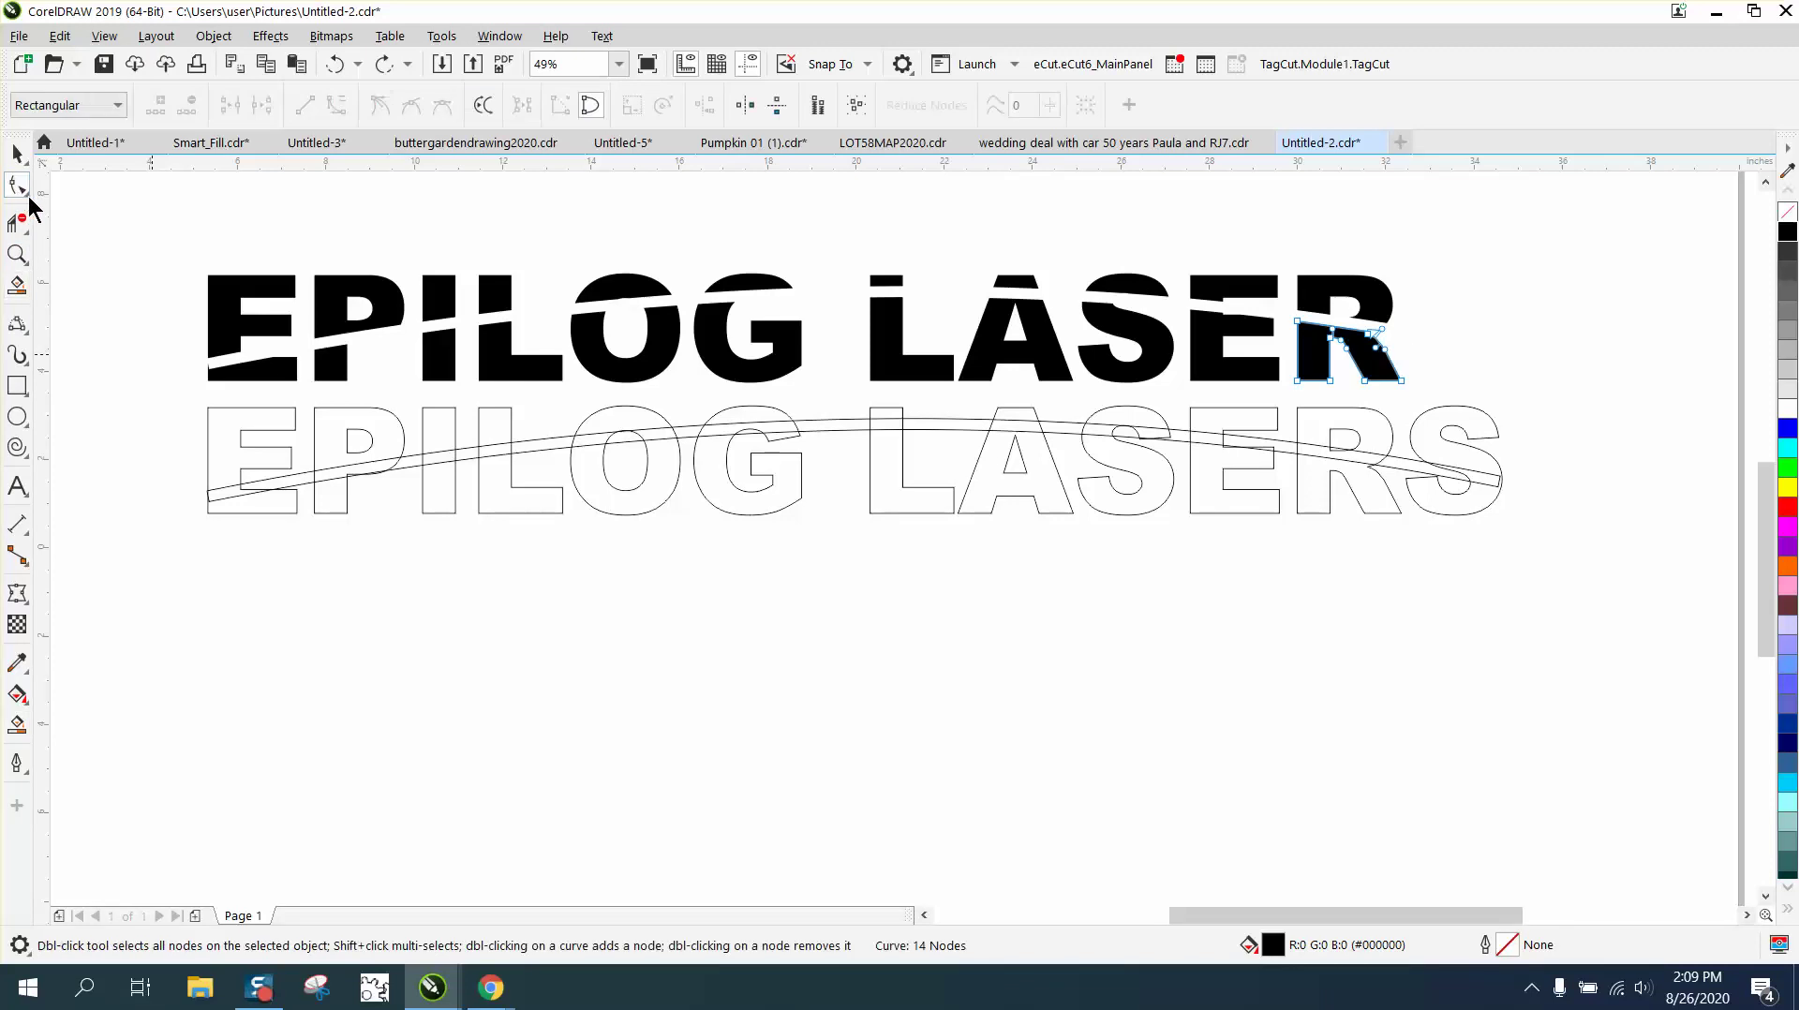
click(29, 200)
click(116, 190)
Step: Drag the curve's right and left end nodes outward past the S and E
click(1497, 487)
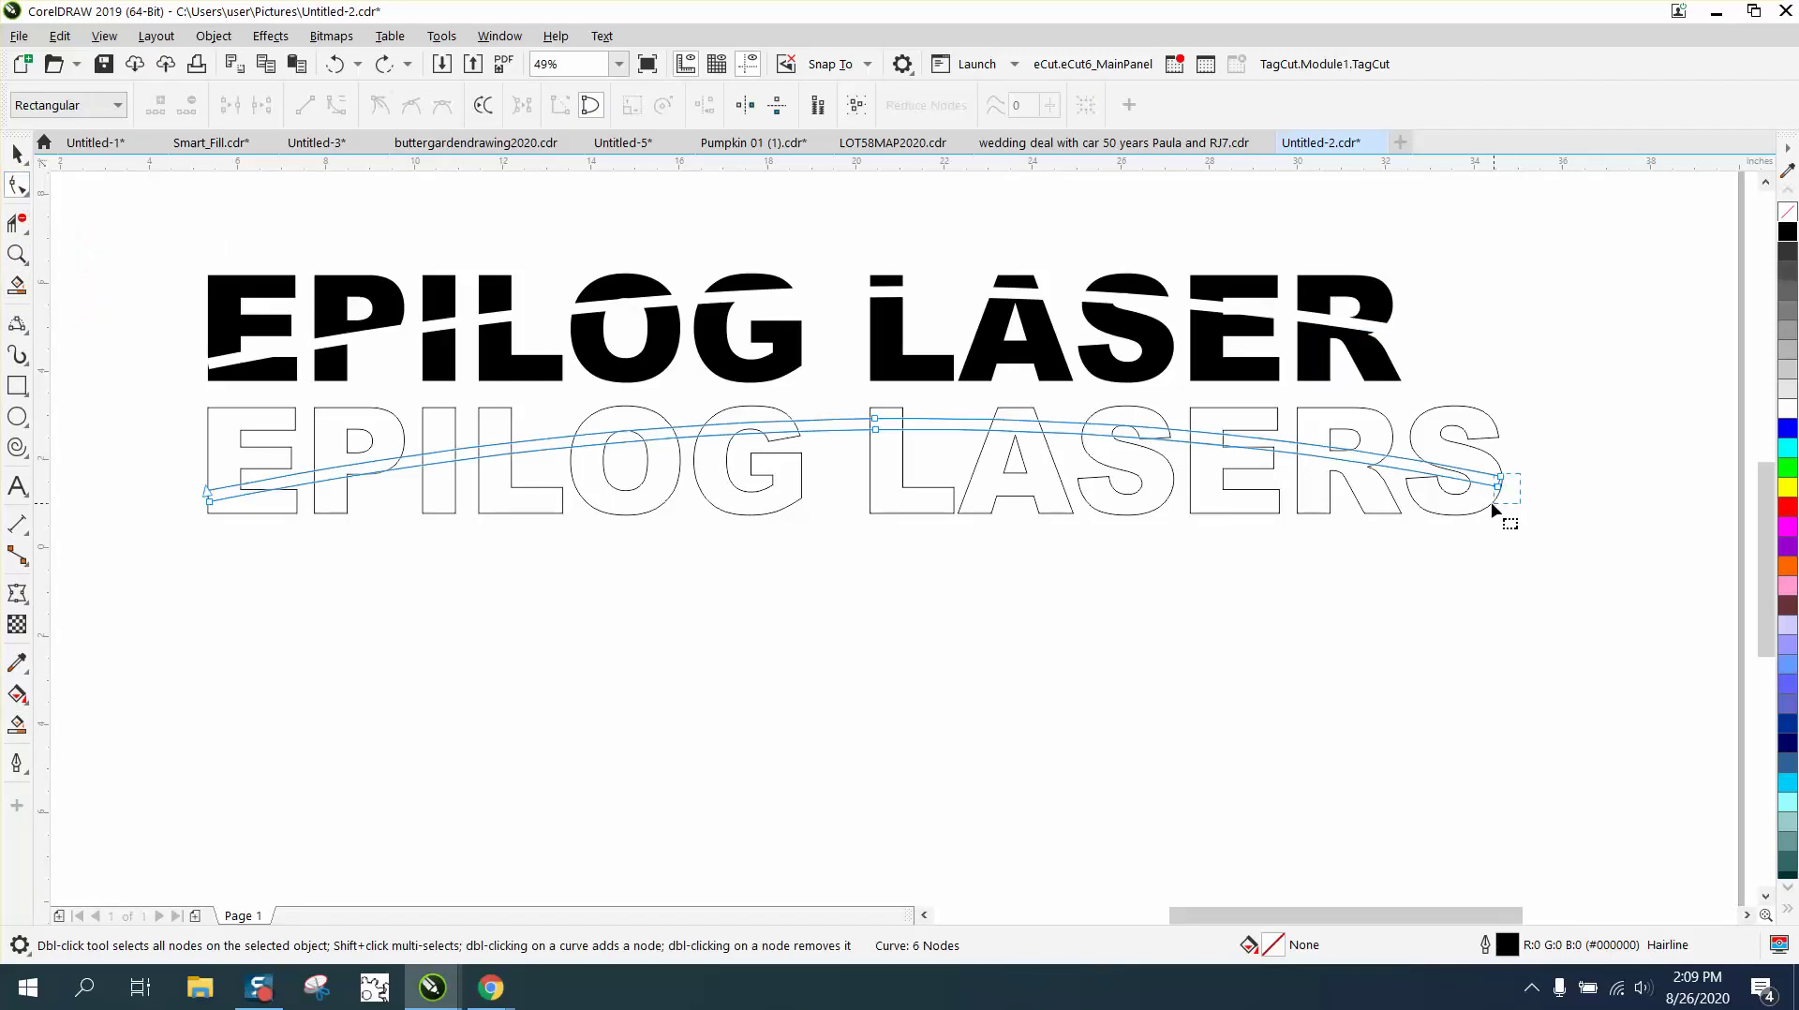
drag(1499, 479, 1510, 489)
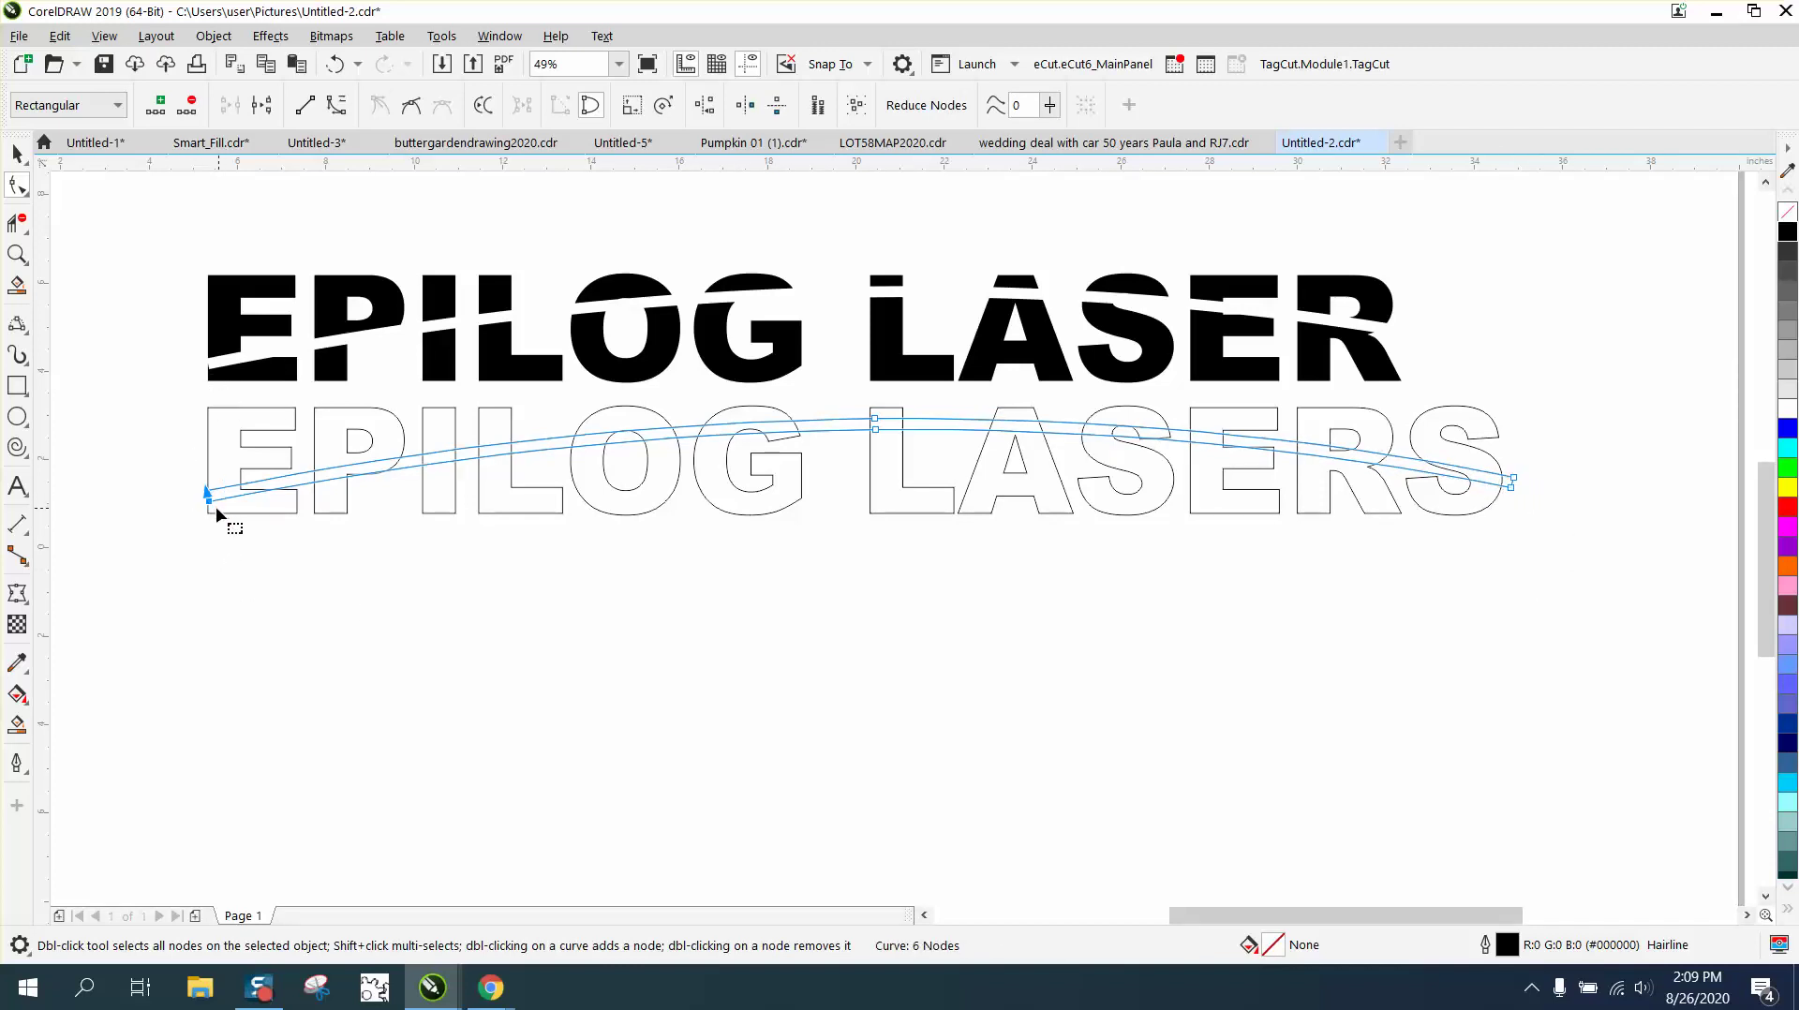
click(208, 498)
drag(207, 502, 191, 501)
Step: Smart Fill the lower and upper parts of the final S, nudging each up
click(17, 153)
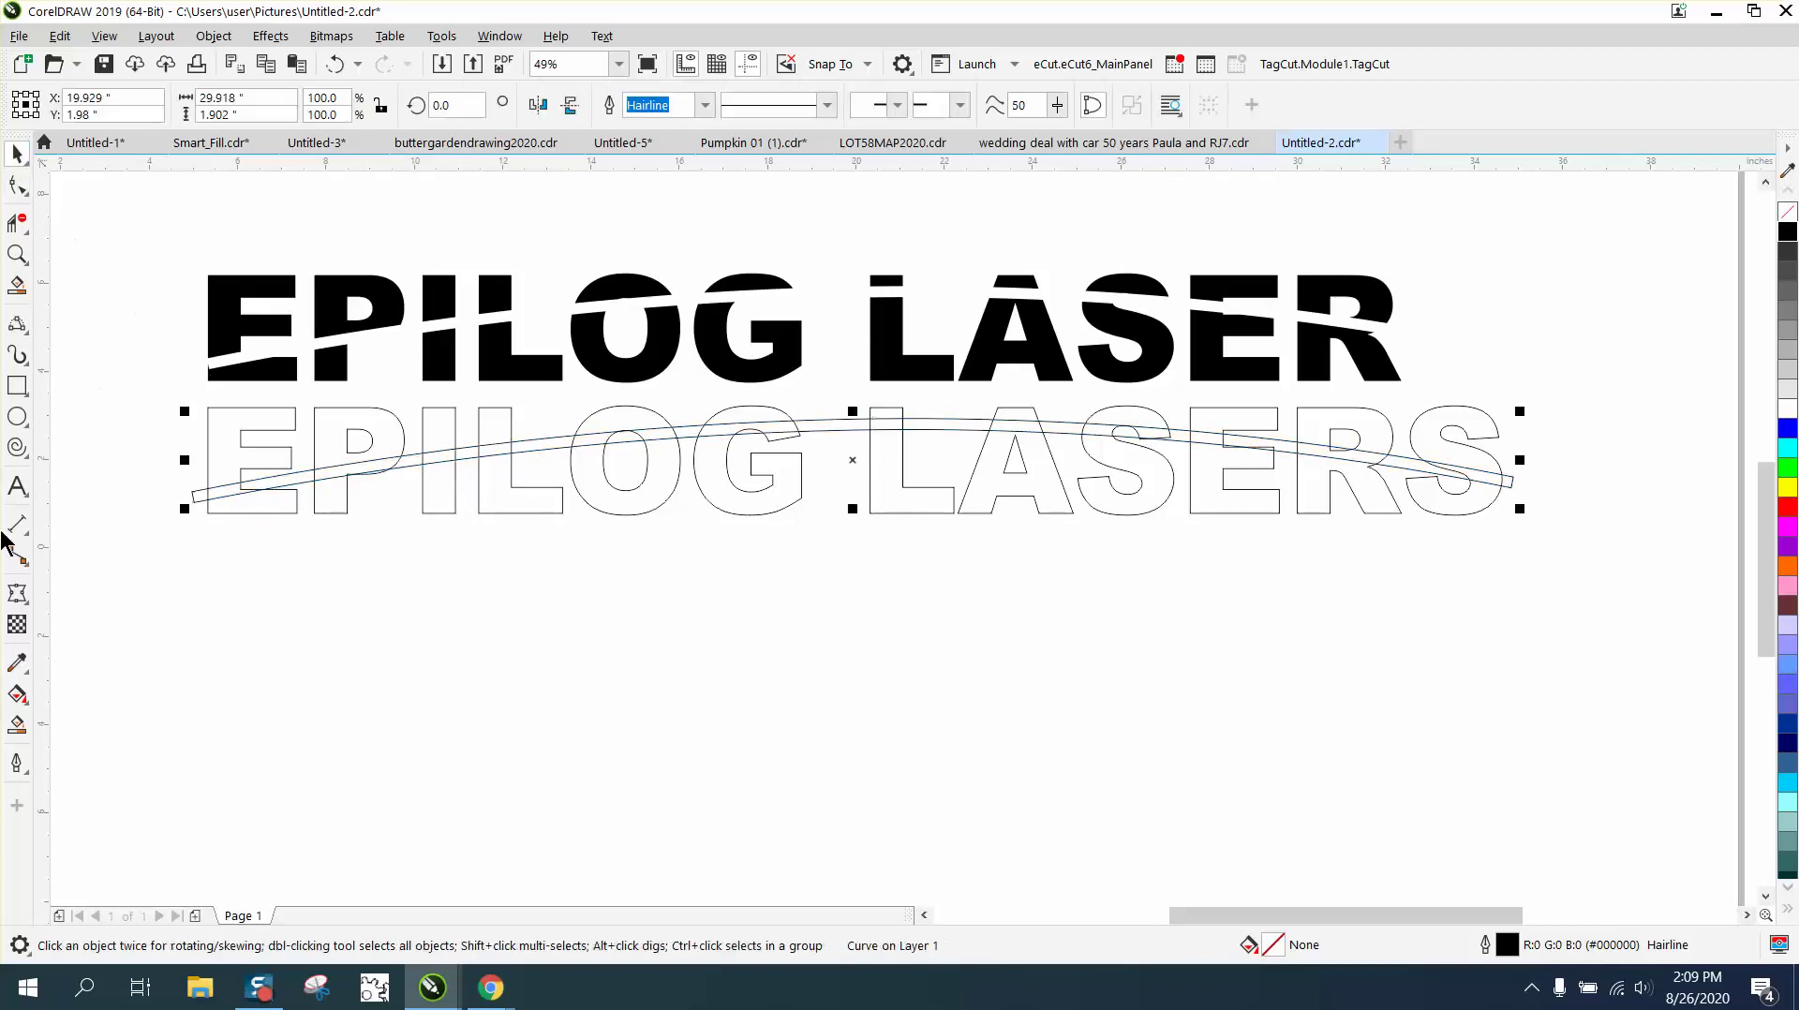
click(17, 725)
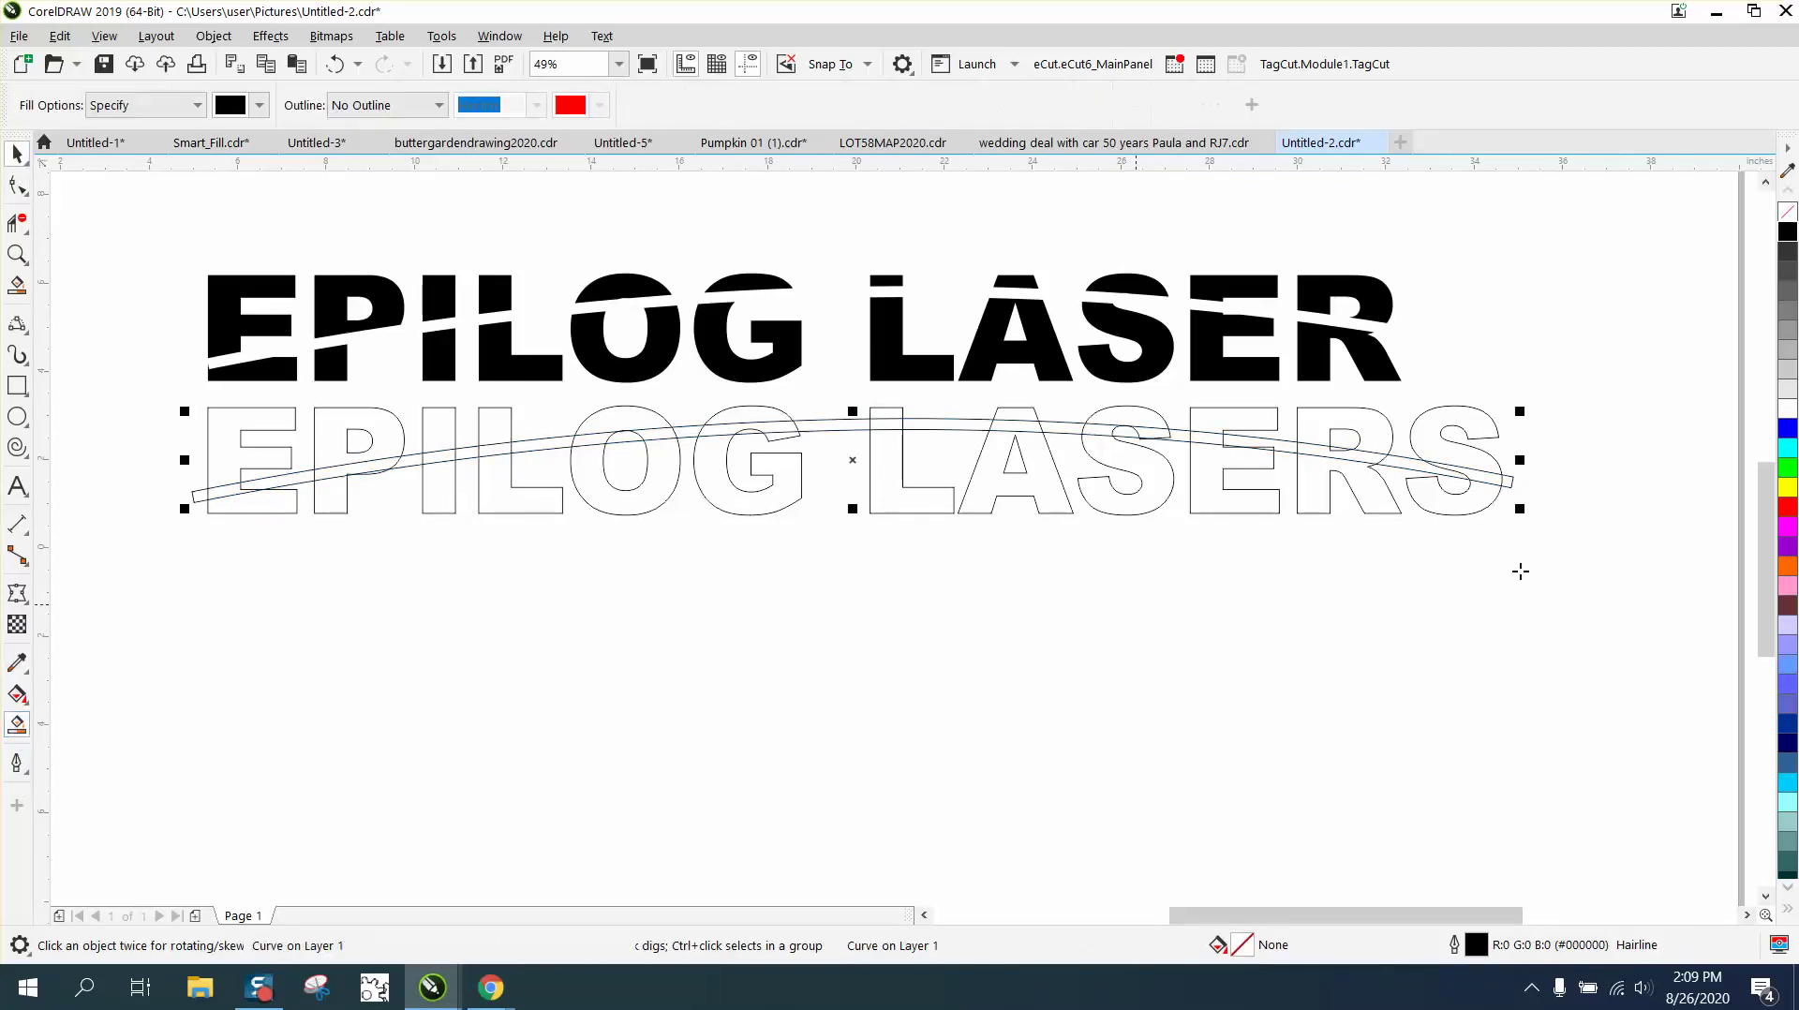
click(1466, 499)
key(Up)
click(1457, 435)
key(Up)
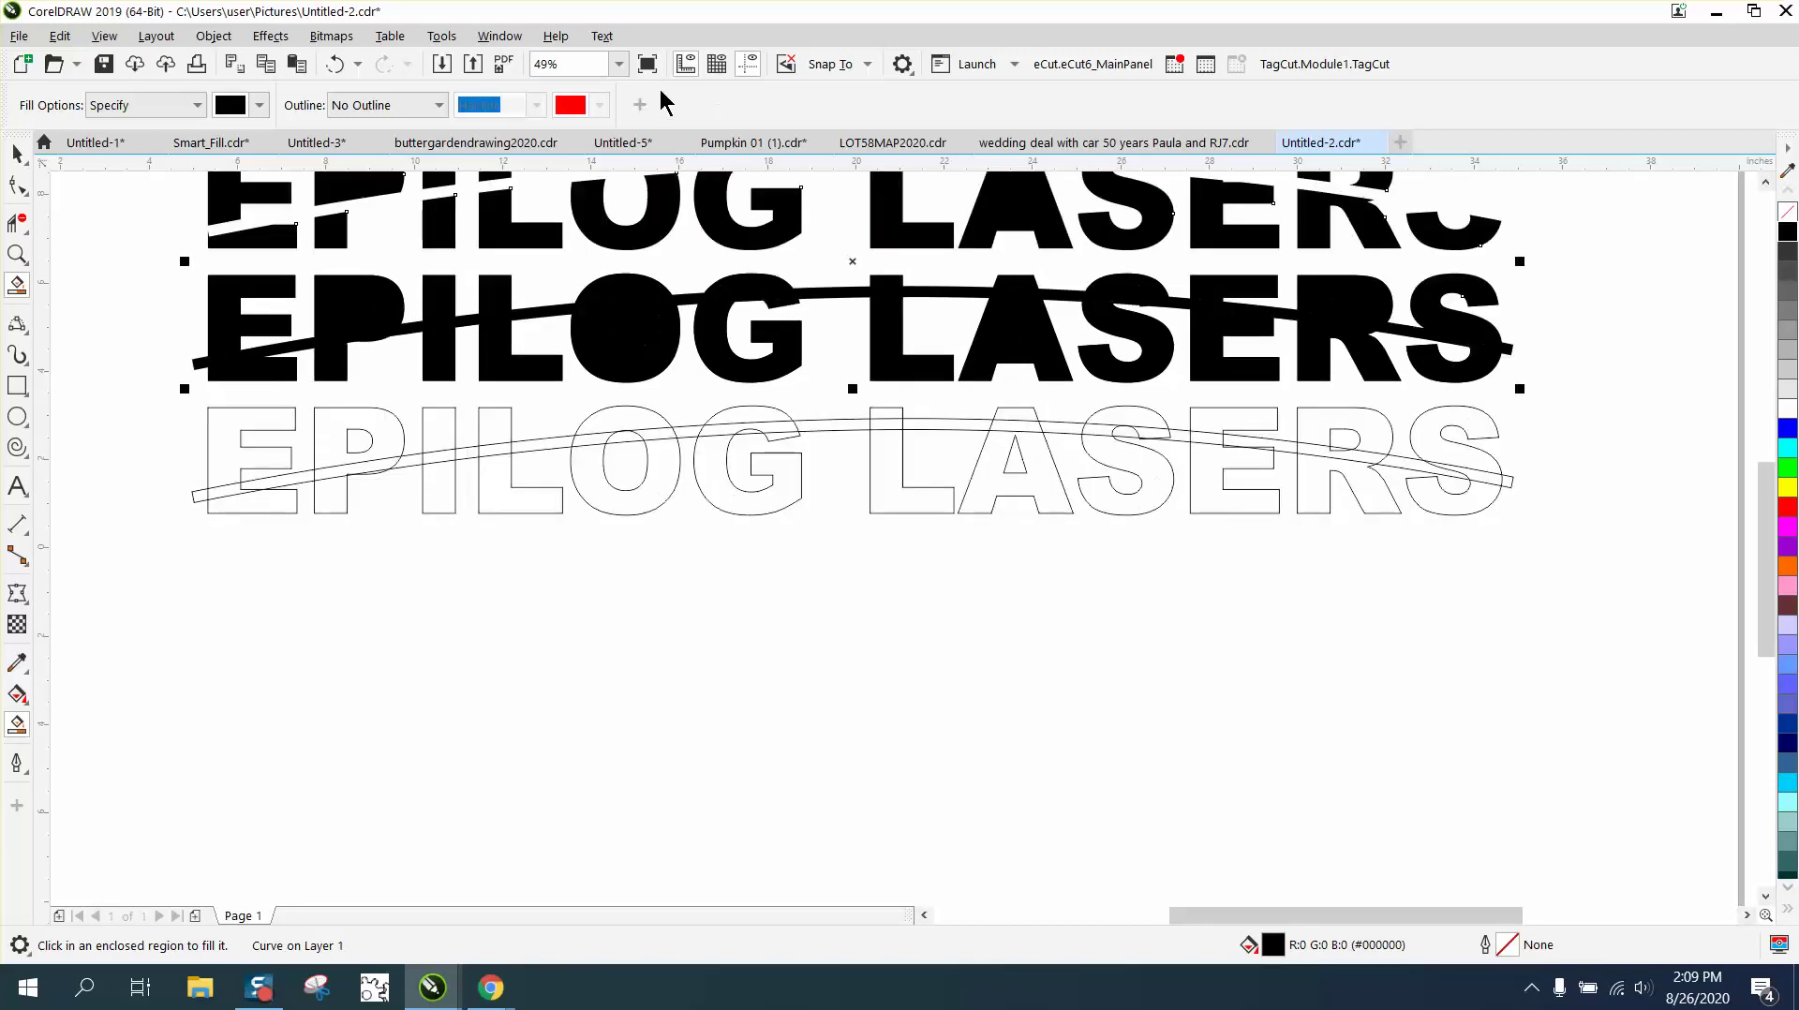
Step: Undo the accidental whole-text fill, refill the S top, and select the outlined originals
click(335, 64)
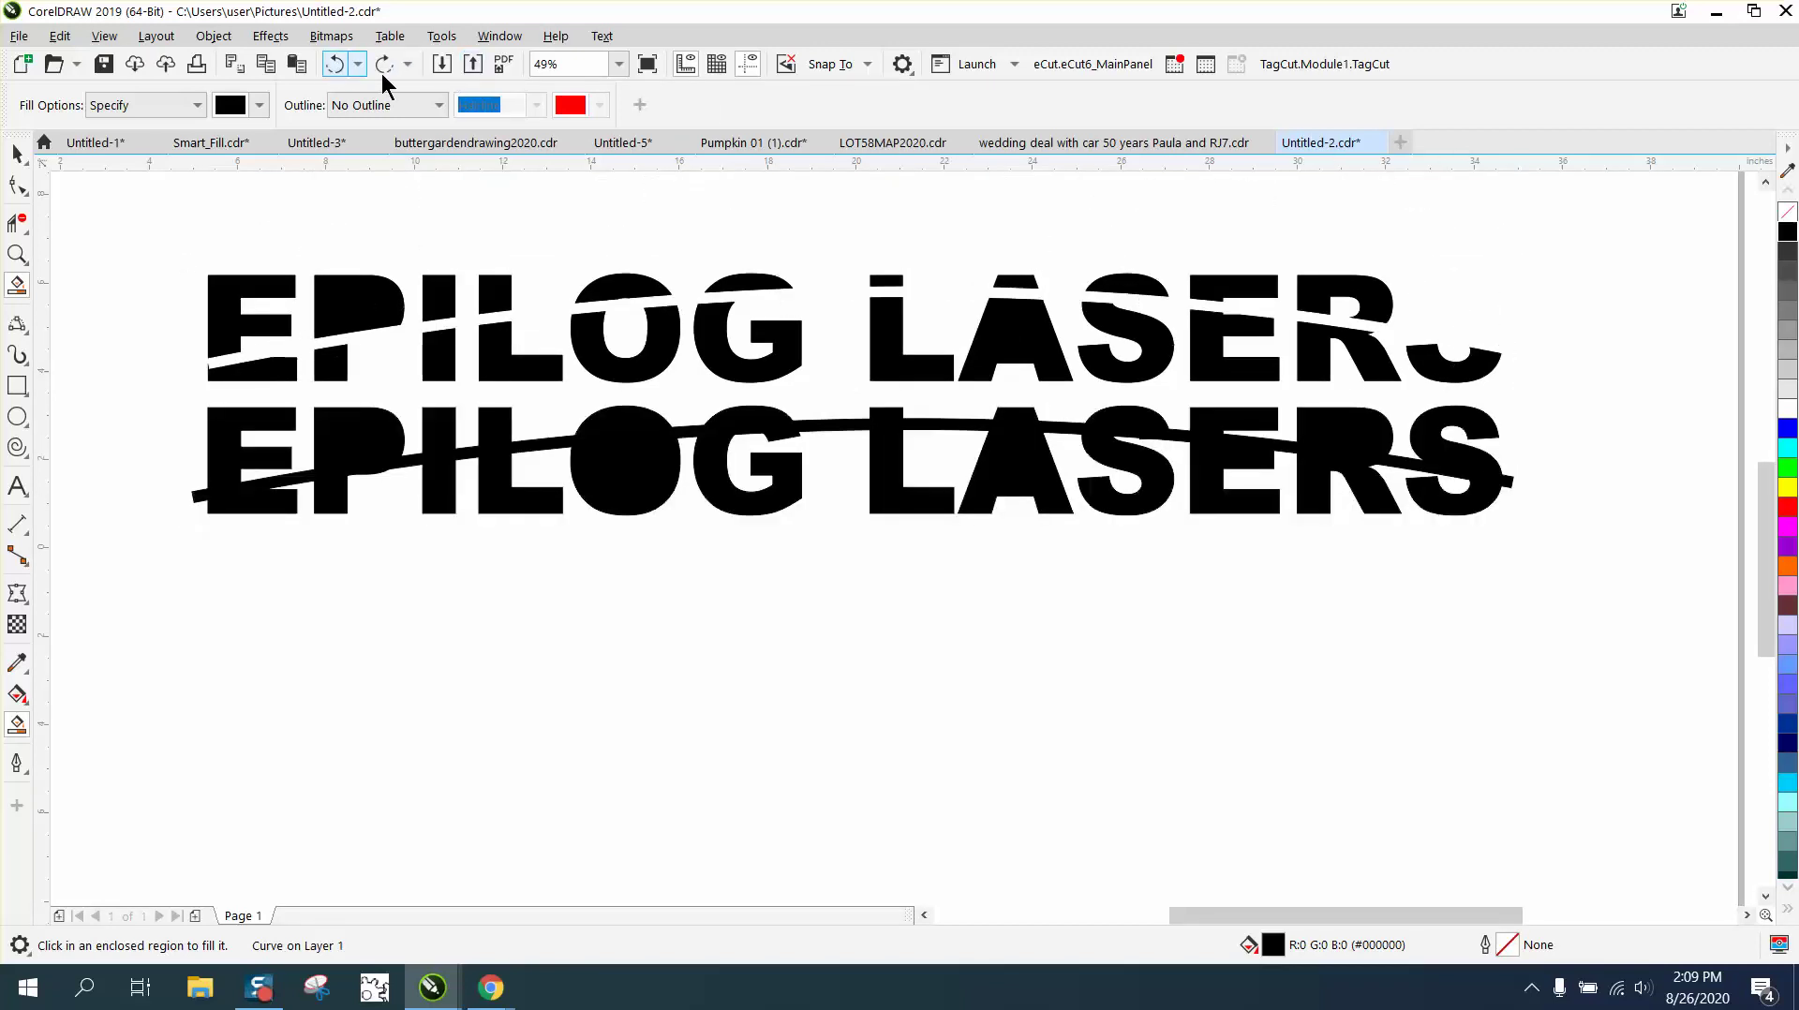
click(335, 64)
click(1453, 409)
key(ctrl+r)
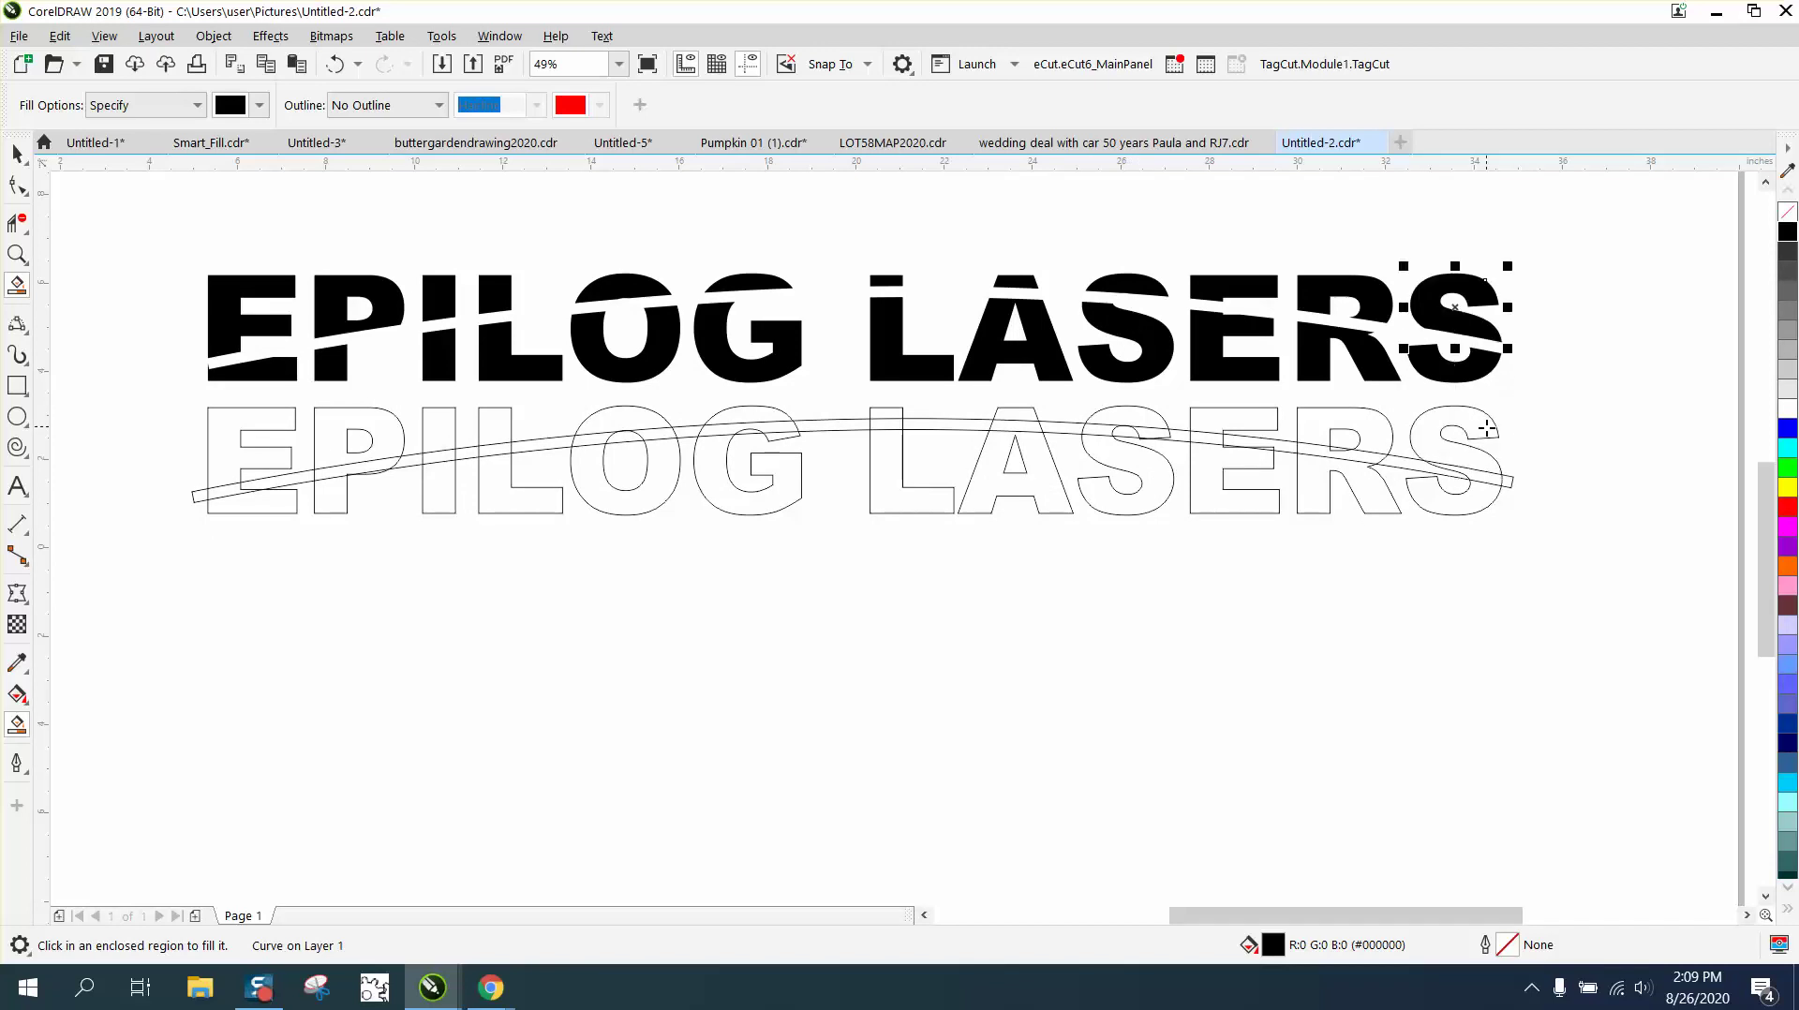
click(18, 153)
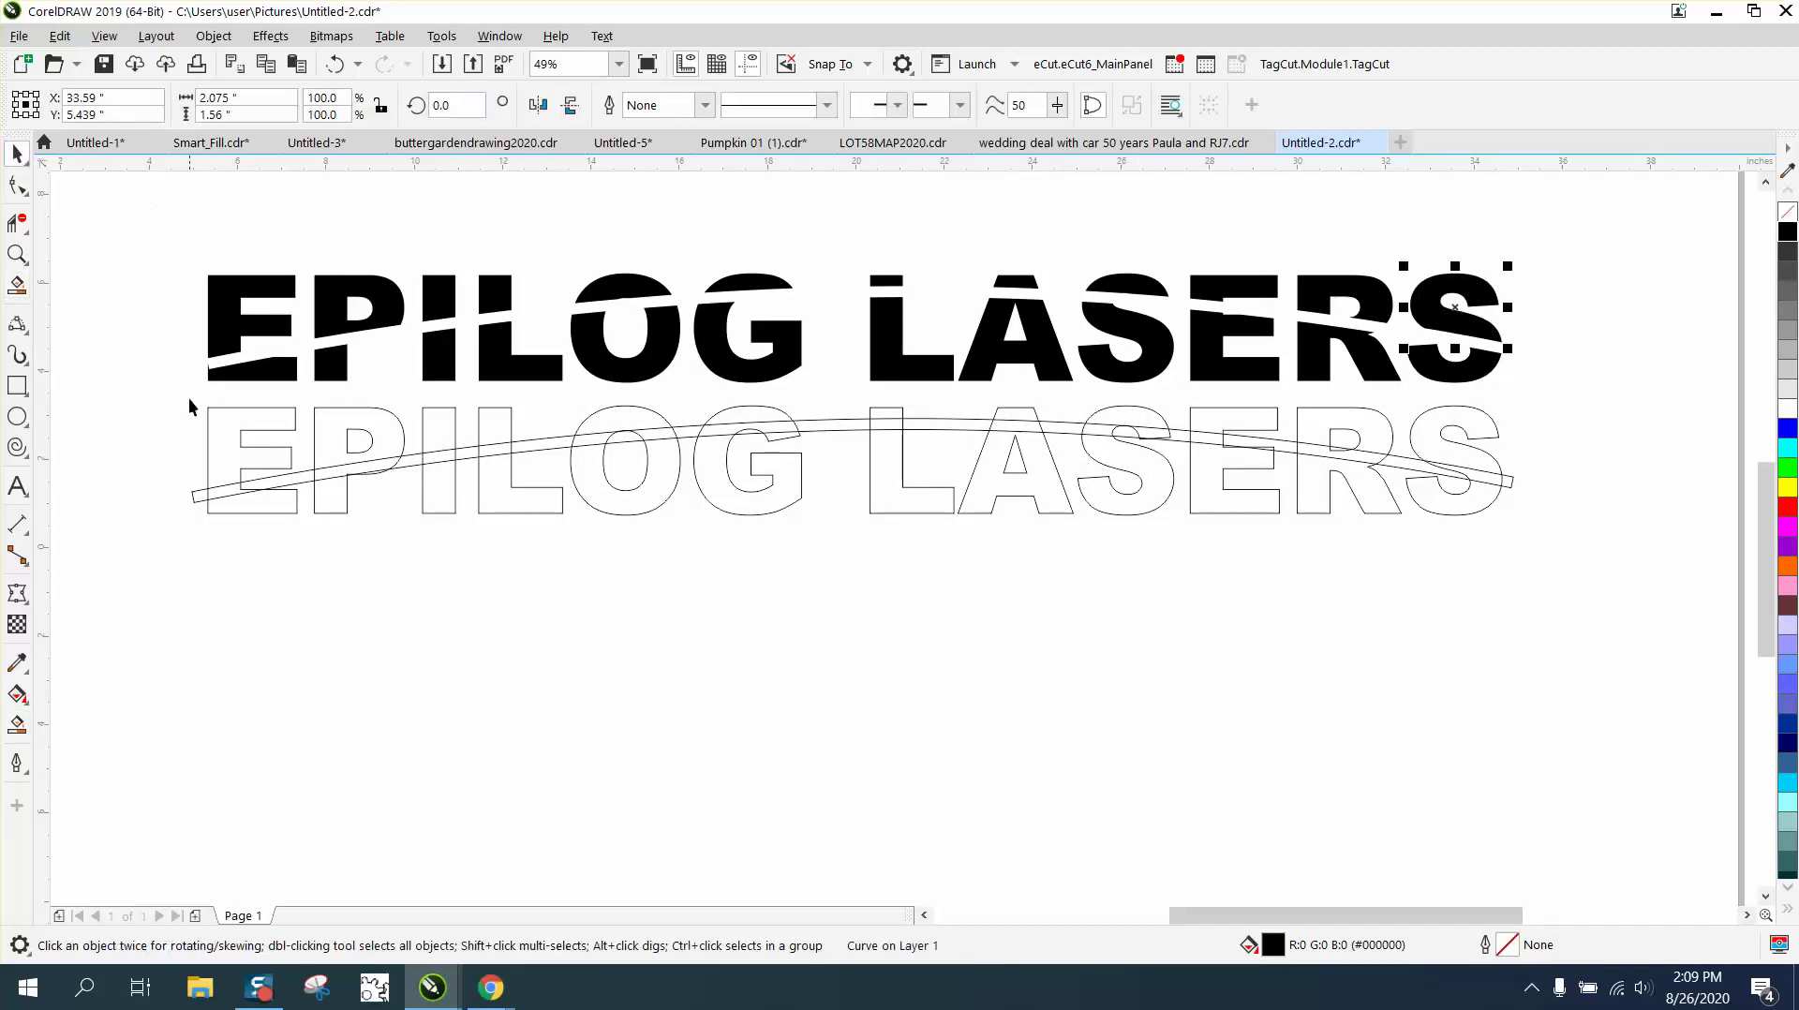
drag(182, 393, 904, 548)
Step: Delete the hollow letters and curved band, then zoom in on the black text
drag(1527, 592, 1559, 592)
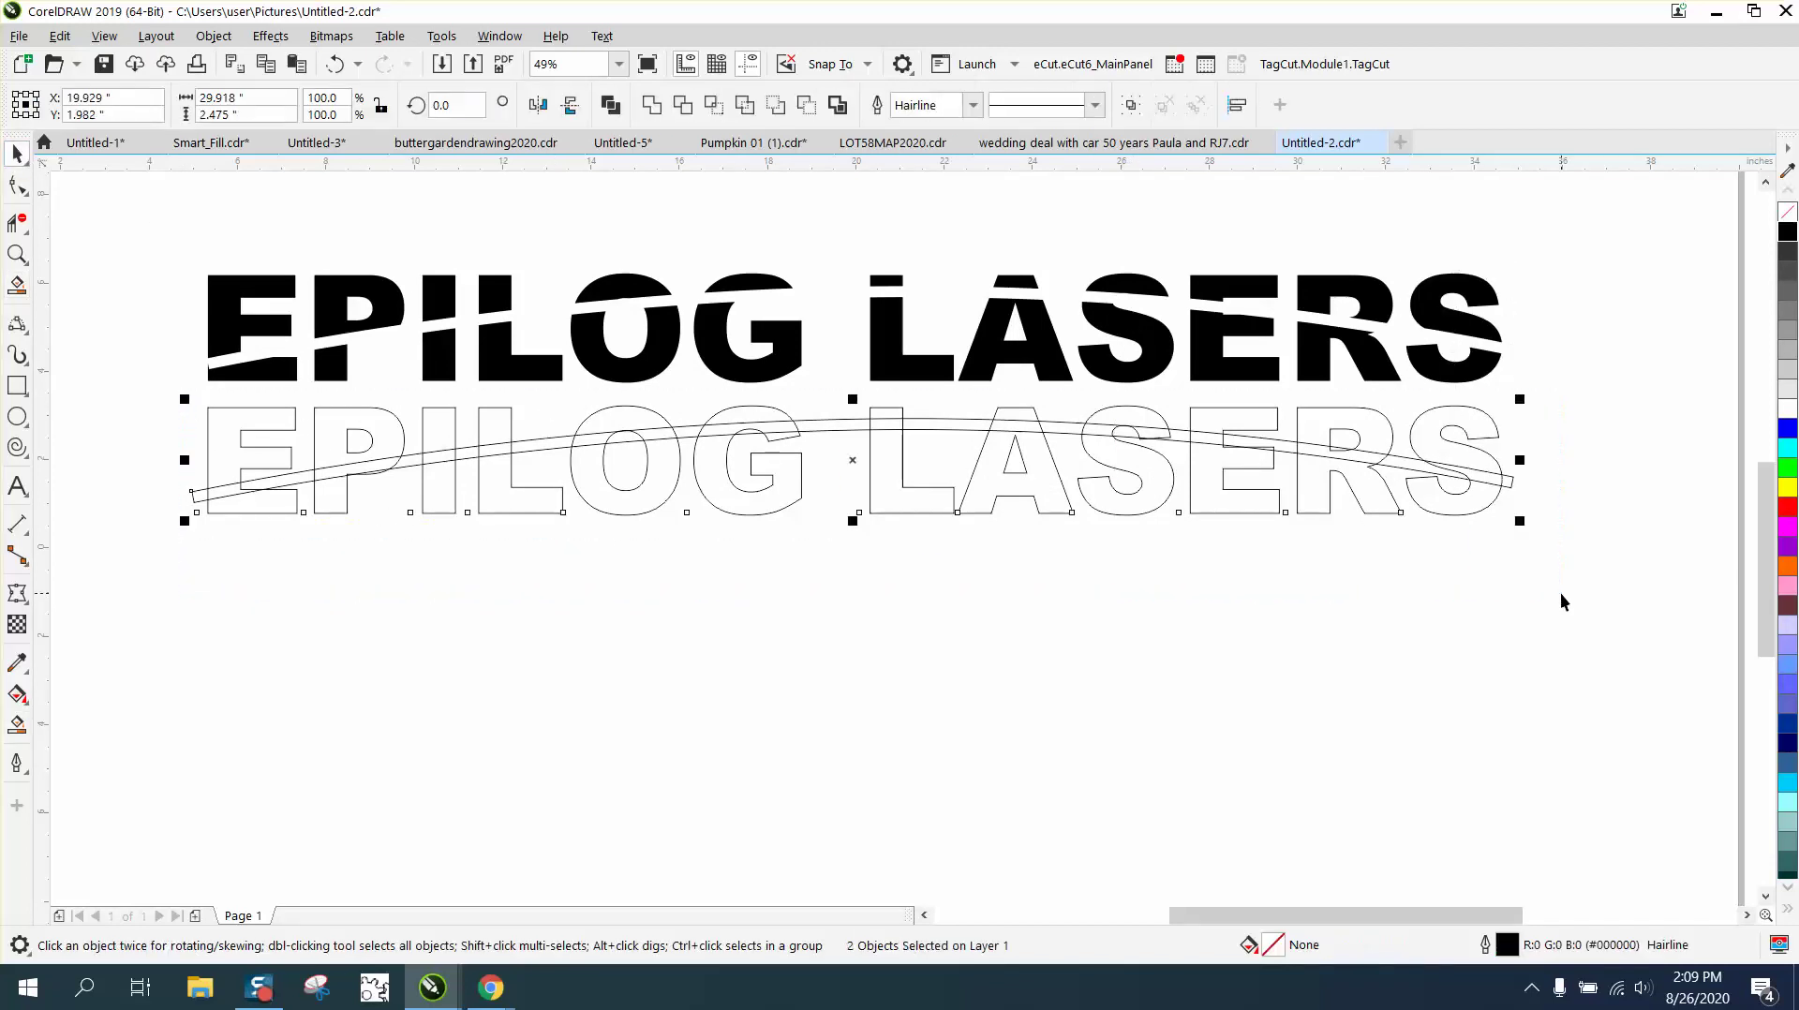
key(Delete)
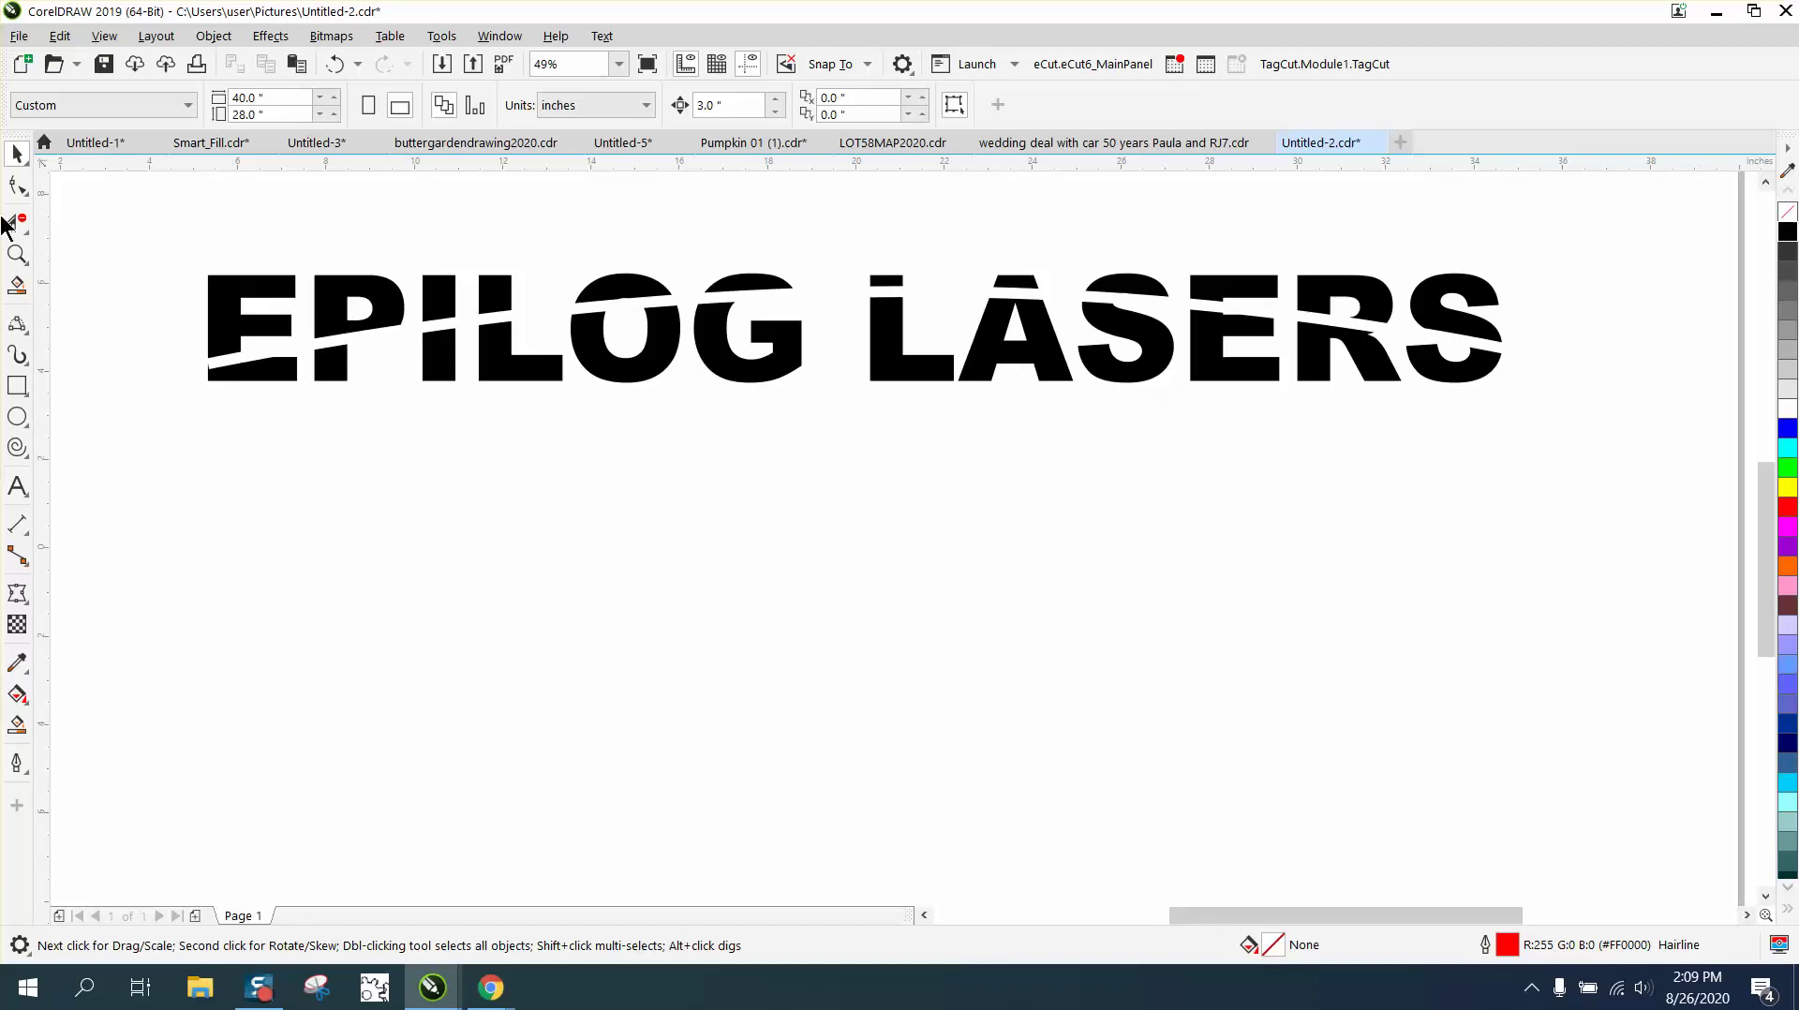
click(17, 254)
drag(166, 229, 1618, 461)
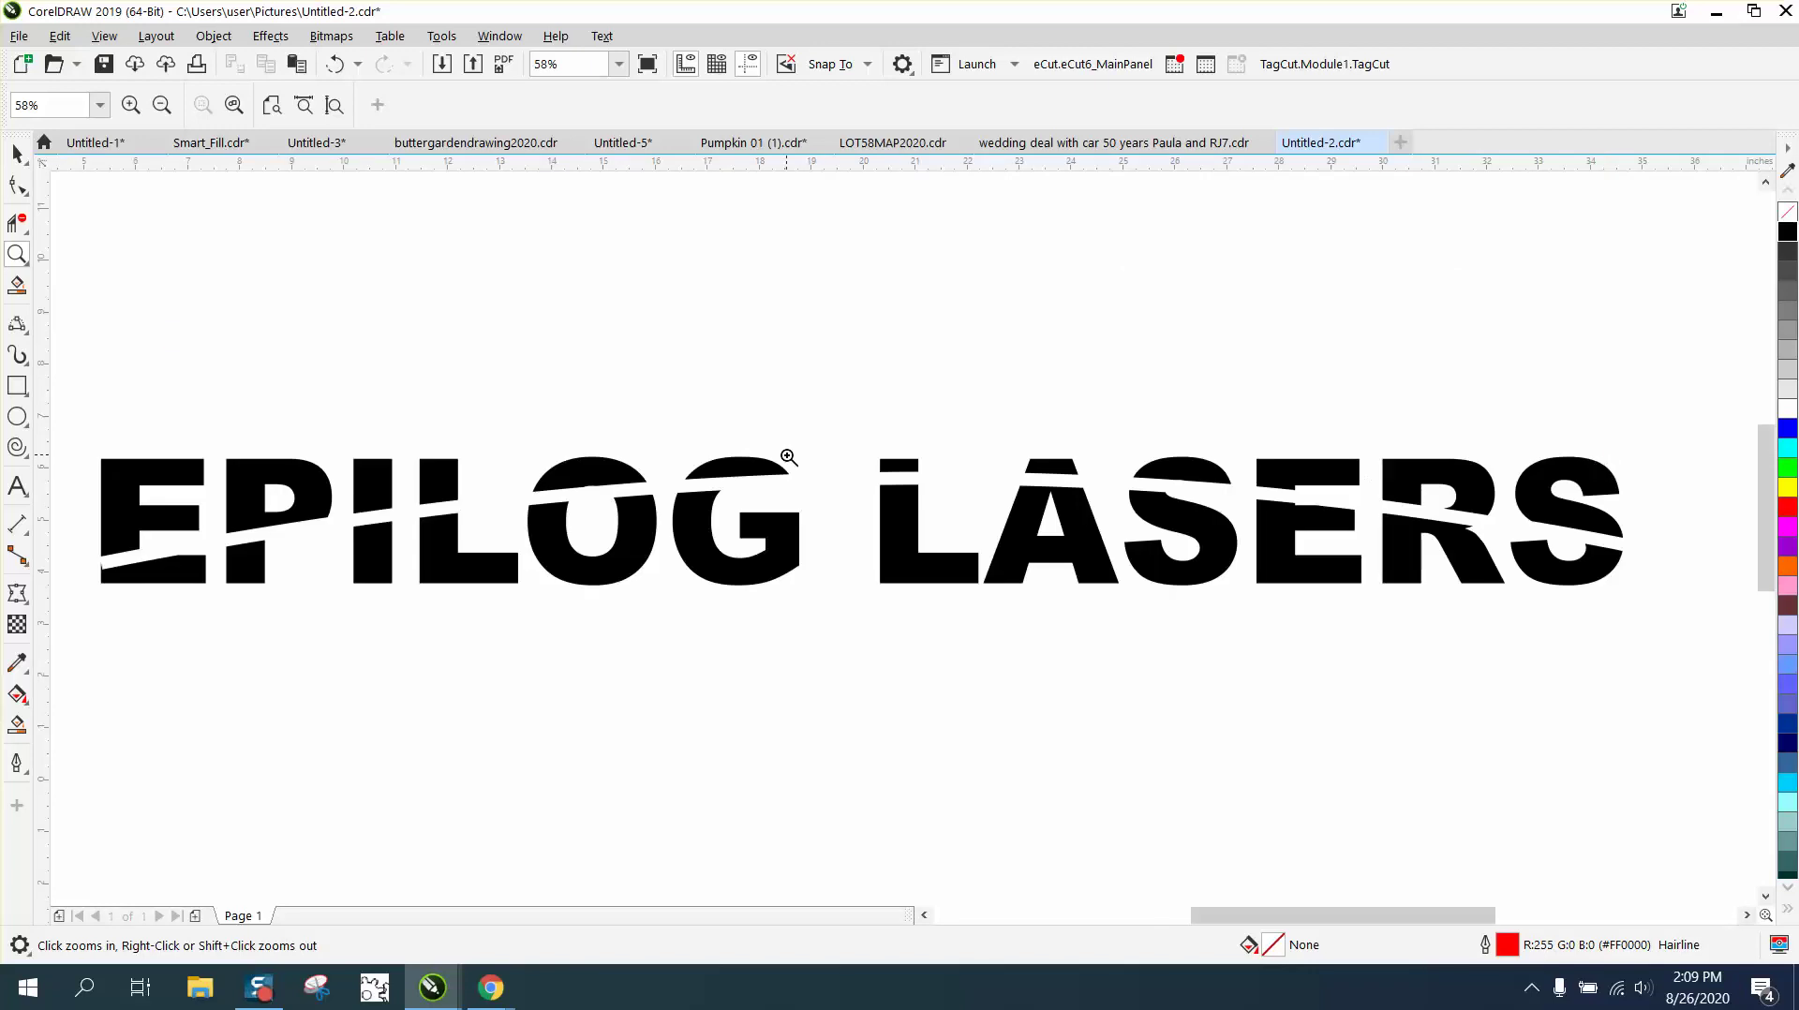